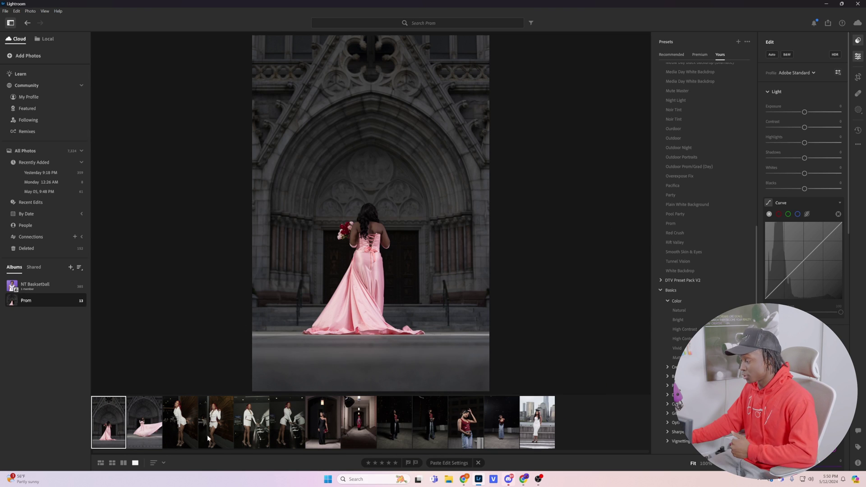
Step: Browse the portraits in the Prom album to review the unedited photos
left_click(150, 429)
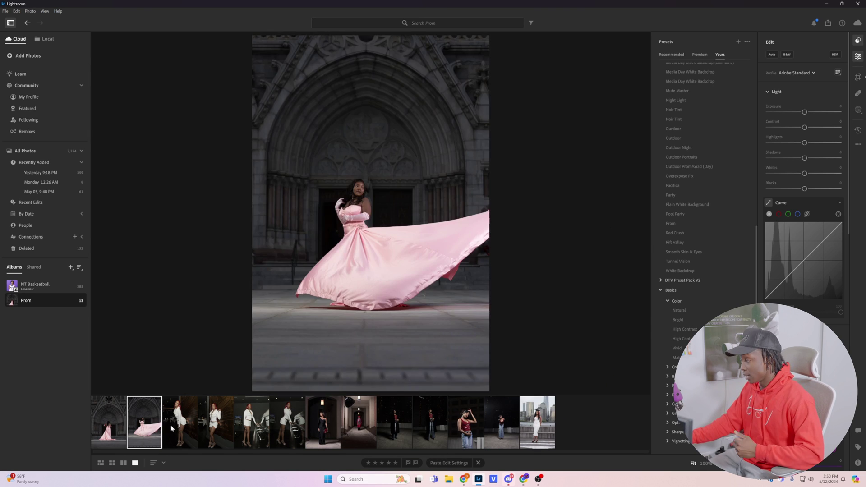
left_click(114, 422)
left_click(148, 423)
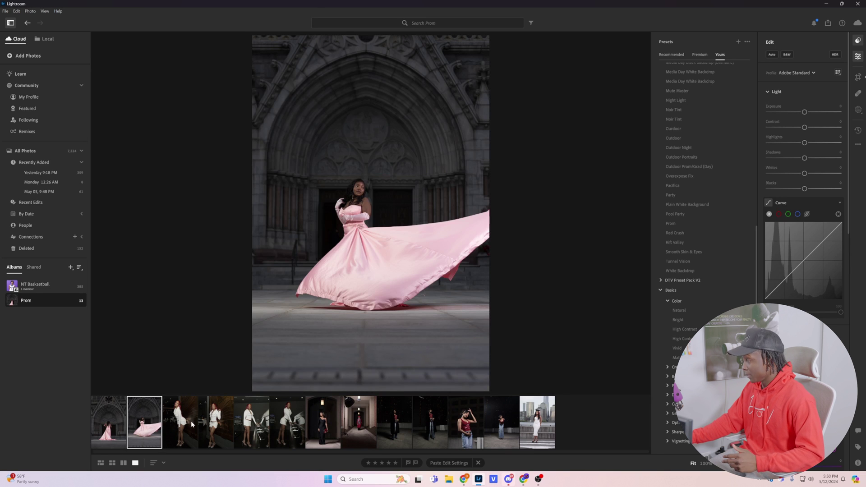
left_click(192, 424)
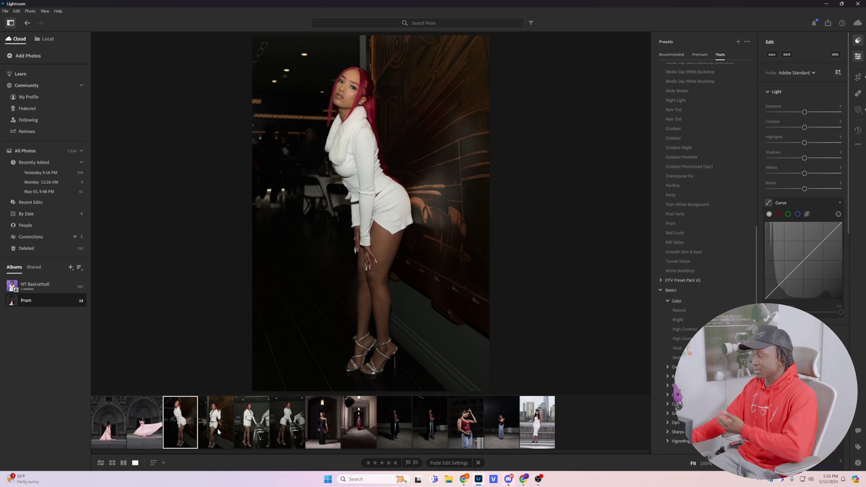
left_click(242, 430)
left_click(323, 428)
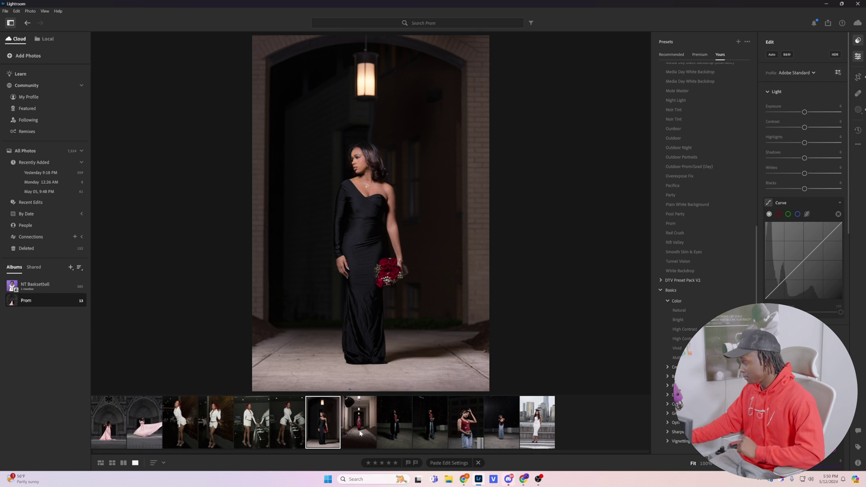
left_click(360, 434)
left_click(397, 421)
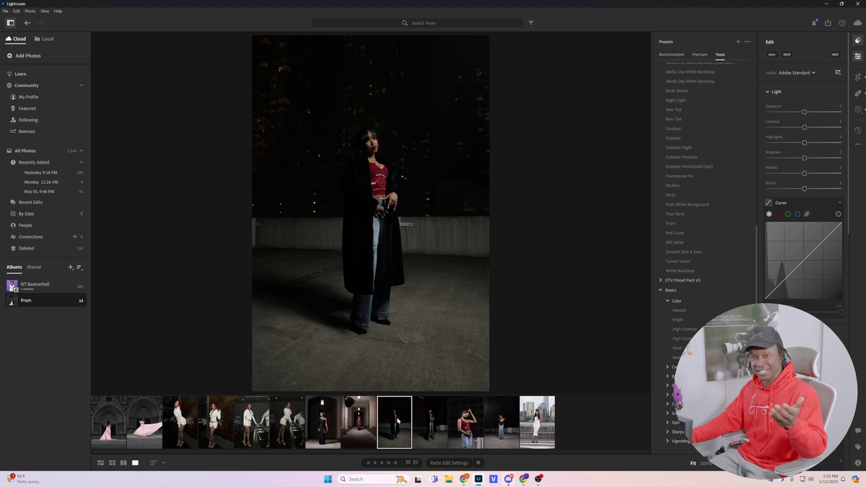
left_click(426, 426)
left_click(481, 430)
key("Right")
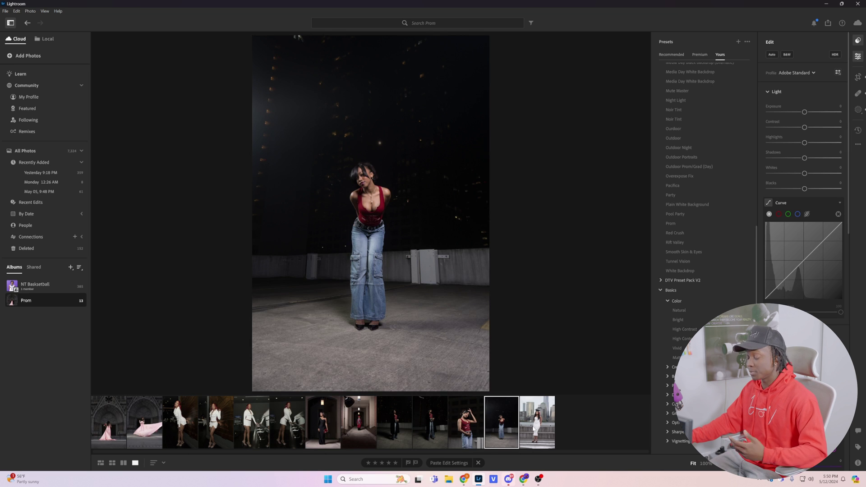
left_click(533, 429)
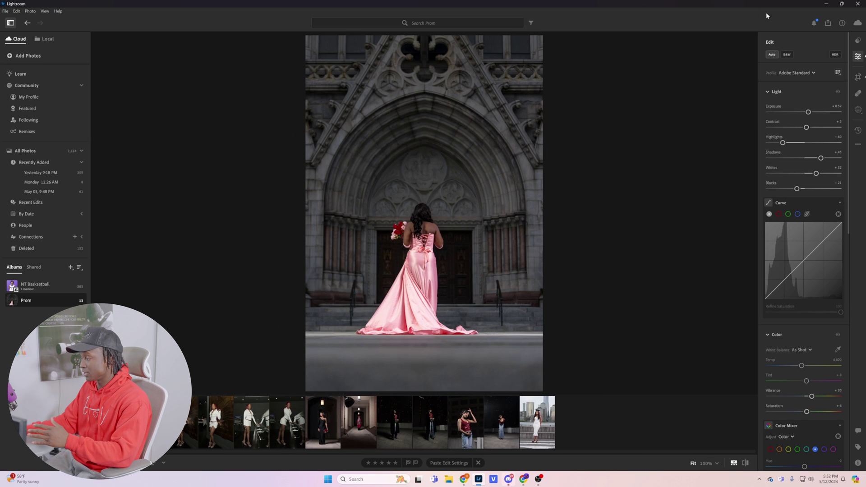
Step: Set the exposure of the back-view pink gown photo to 0 and review its crop and geometry settings
left_click_drag(808, 111, 810, 114)
key("c")
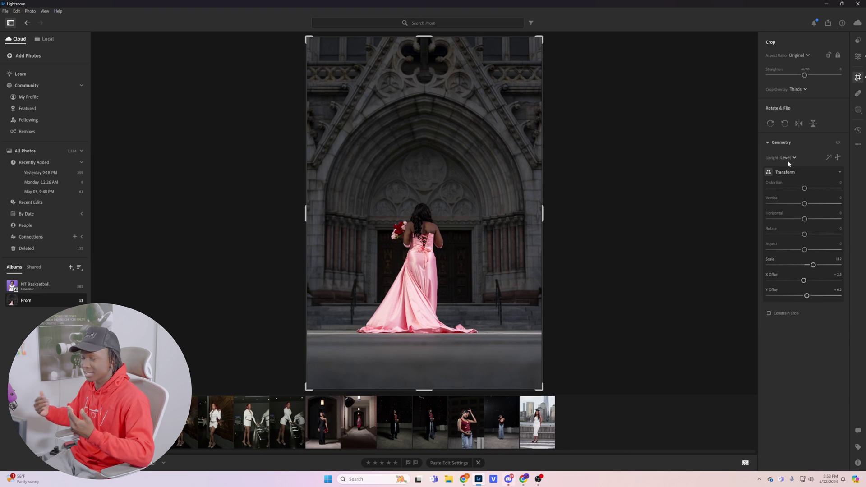
key("e")
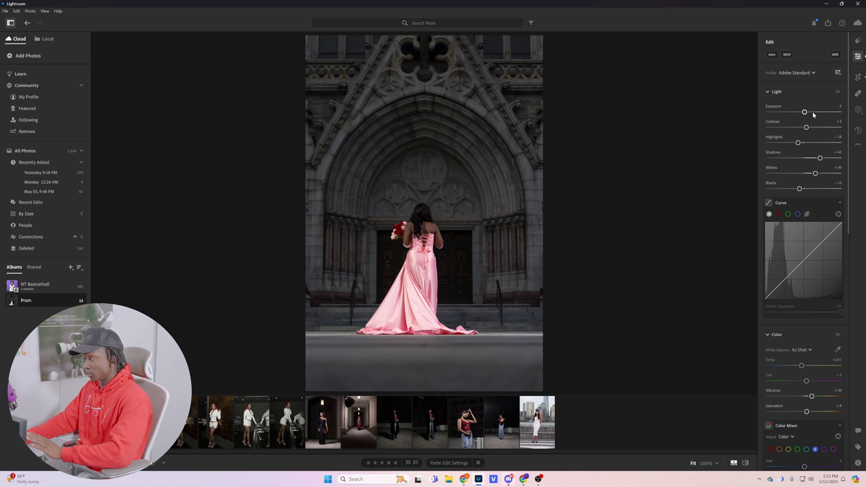
Step: Create a subject mask on the woman and set its exposure to +0.72 and highlights to -35
left_click(859, 110)
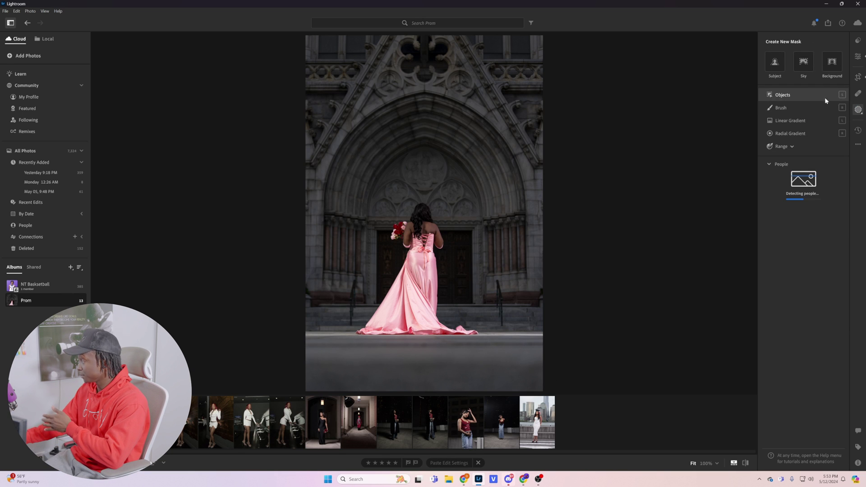
left_click(775, 64)
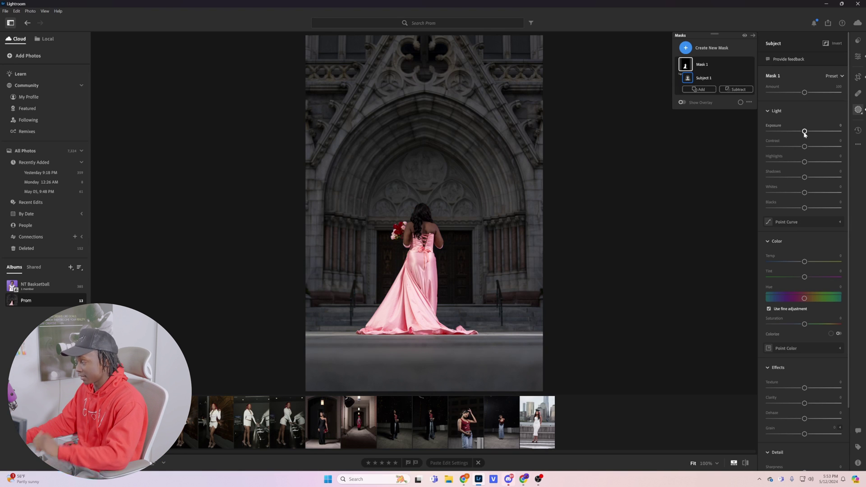
left_click_drag(805, 132, 807, 132)
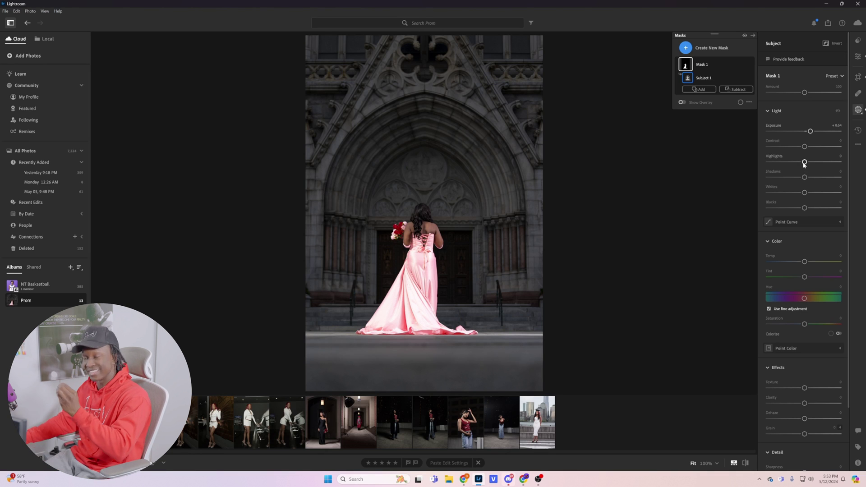
left_click_drag(804, 163, 792, 164)
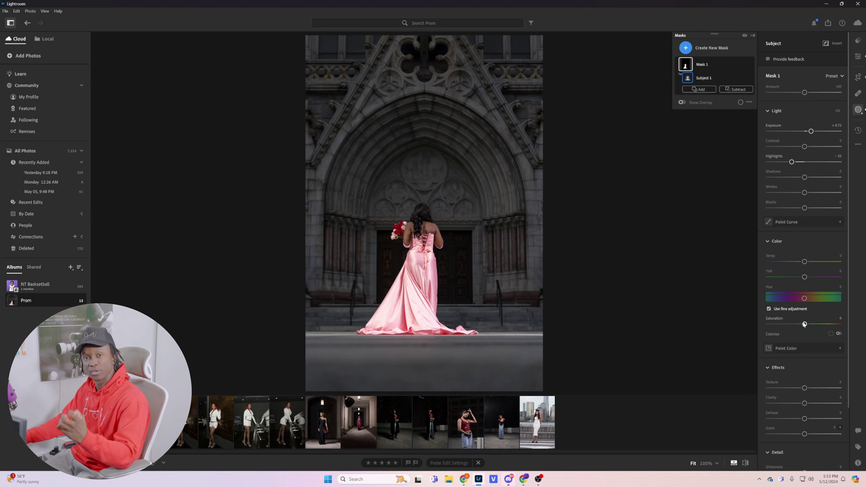
Step: Set the subject mask's saturation to +27 and whites to -9
left_click(805, 325)
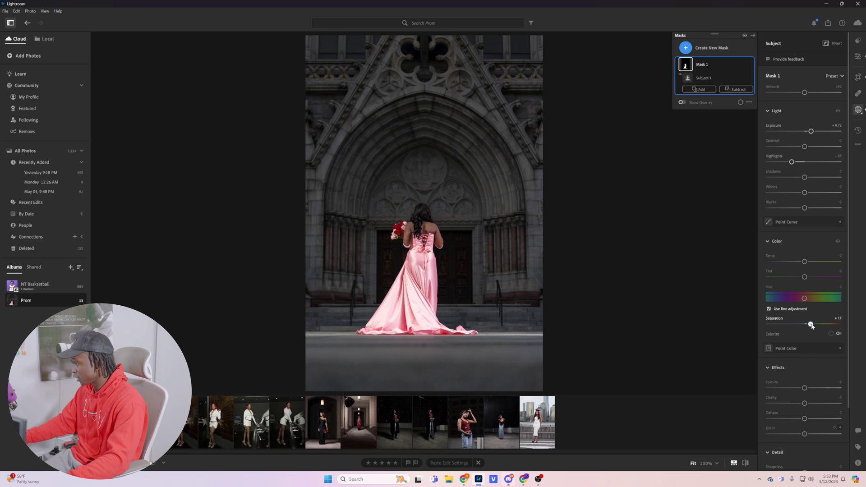
left_click_drag(816, 326, 816, 326)
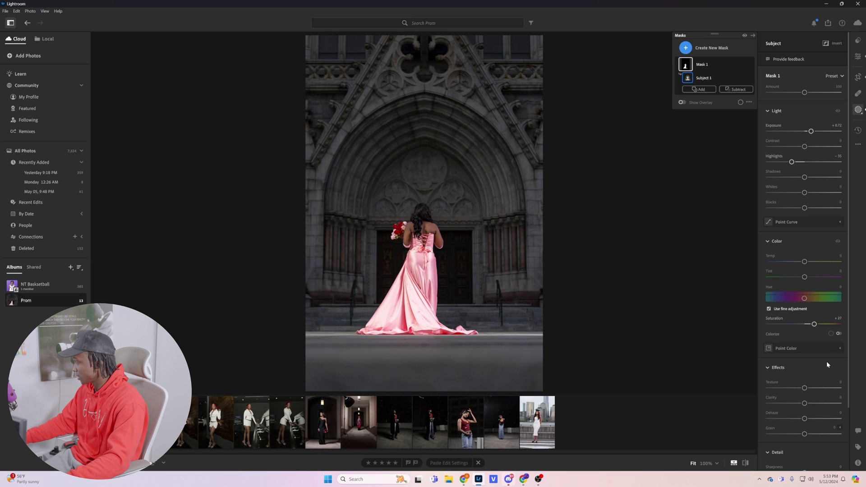
left_click_drag(804, 193, 801, 192)
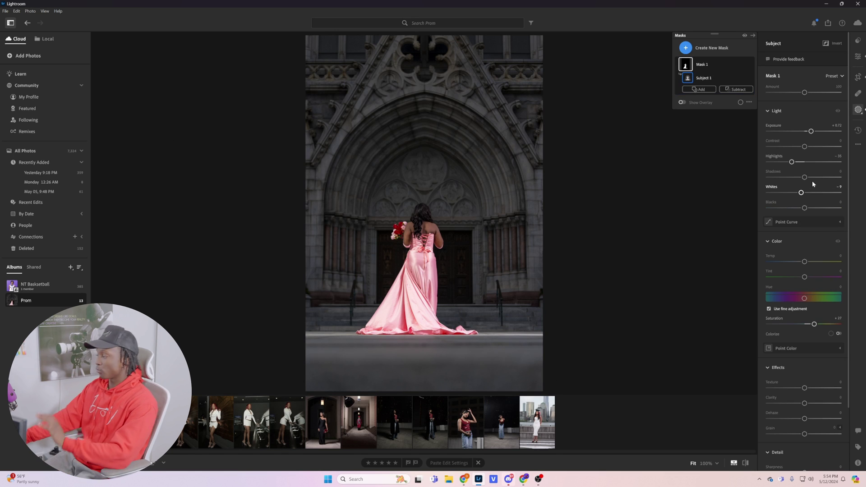
Step: Add a Body Skin mask for the detected person and apply the Smooth Skin preset to it
left_click(686, 48)
mouse_move(700, 68)
left_click(700, 97)
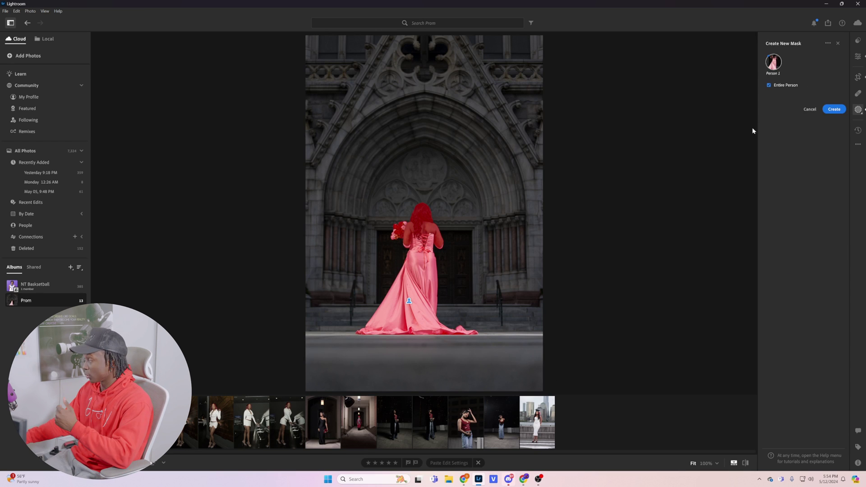
left_click(777, 98)
left_click(834, 144)
left_click(834, 76)
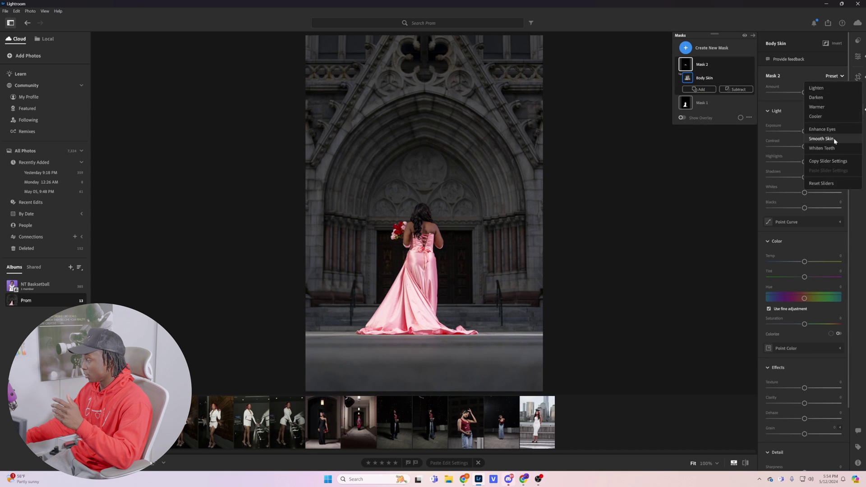
left_click(834, 139)
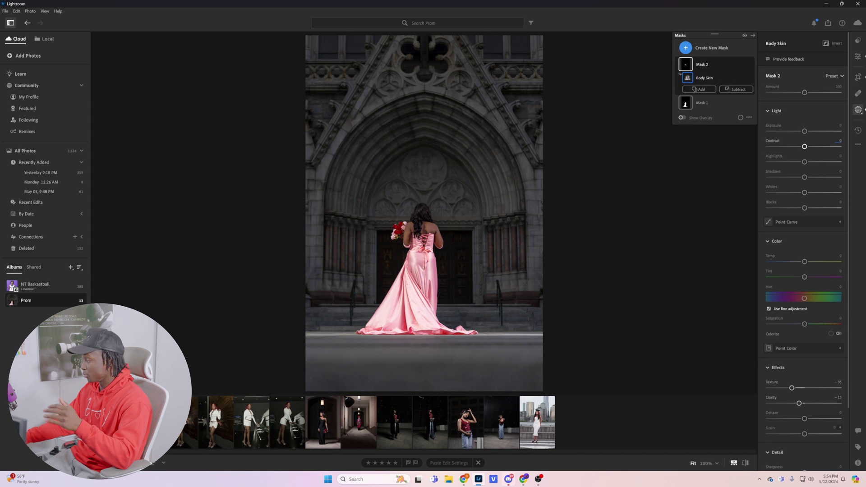
Step: Inspect the smoothed skin on the woman's back up close and compare the photo before and after editing in full screen
left_click(858, 56)
left_click(433, 232)
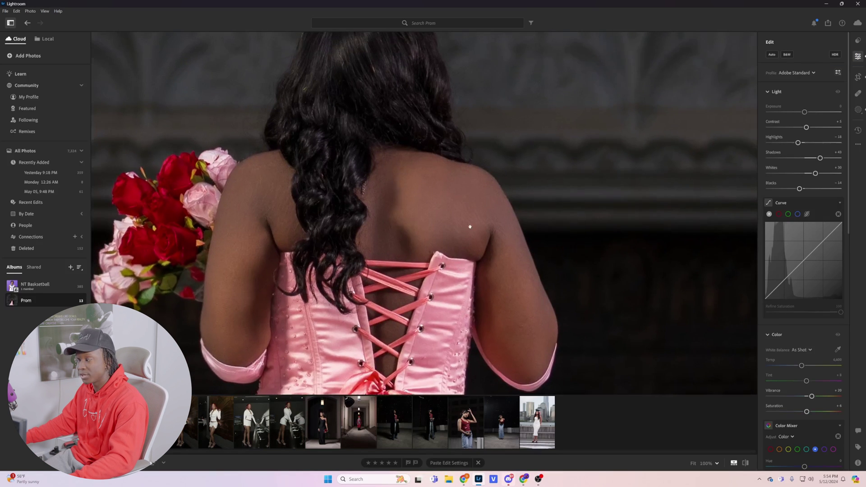
left_click_drag(476, 236, 479, 231)
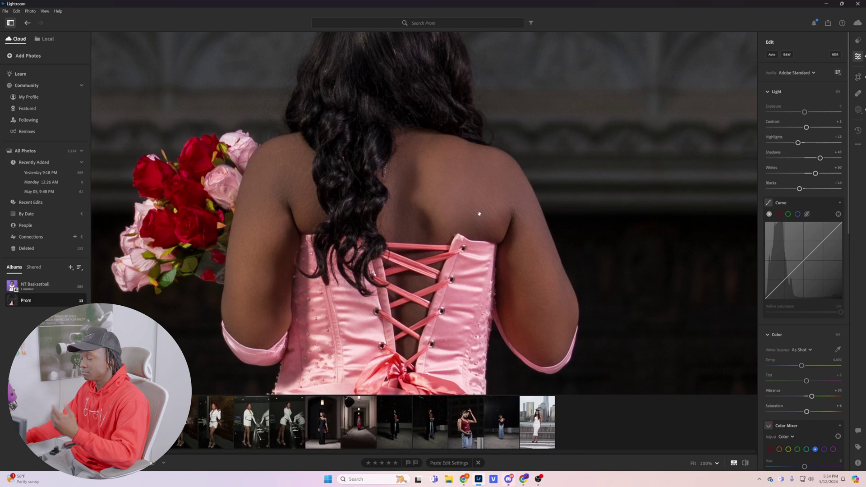
left_click(480, 213)
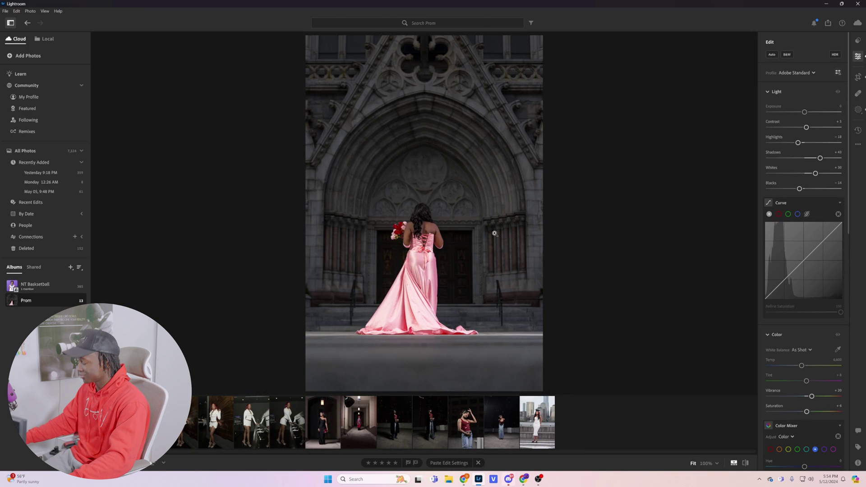
key("f")
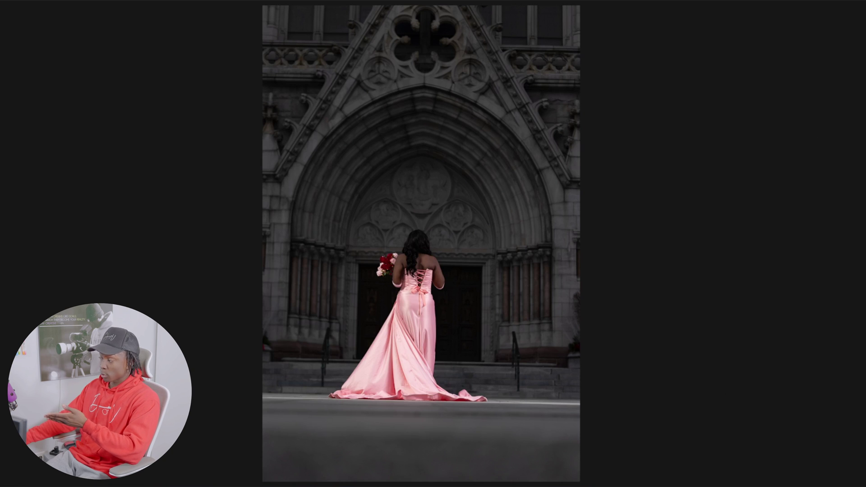
key("backslash")
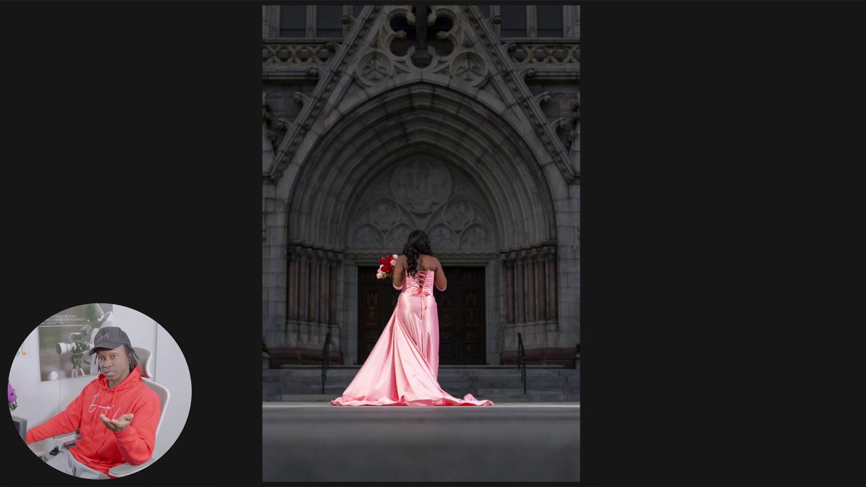
key("f")
Step: On the next photo, with the flowing pink gown, create a subject mask and set exposure to +0.44 and whites to -24
key("Right")
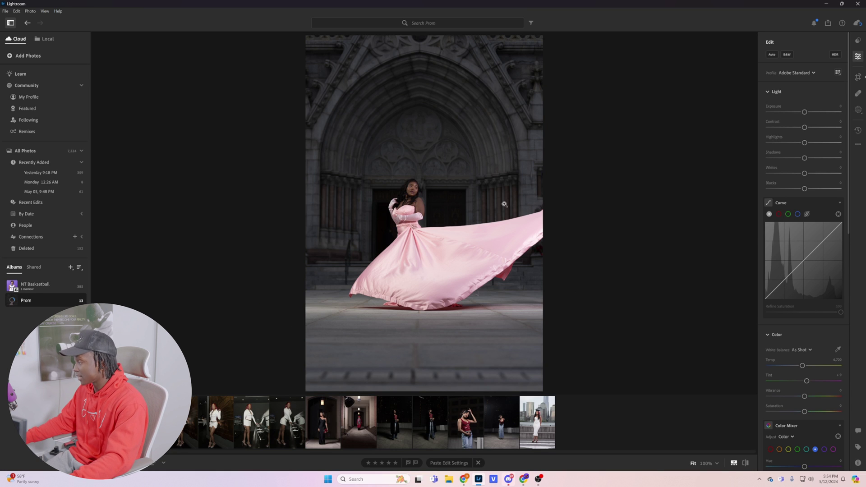
key("m")
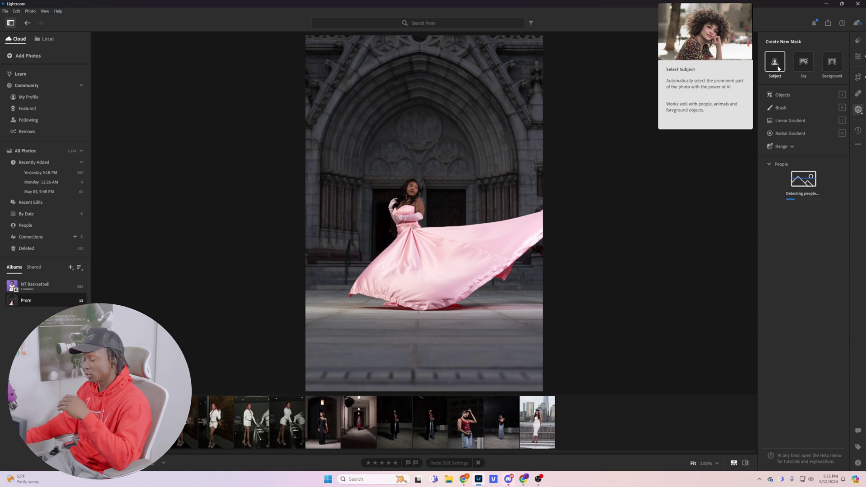
left_click(775, 62)
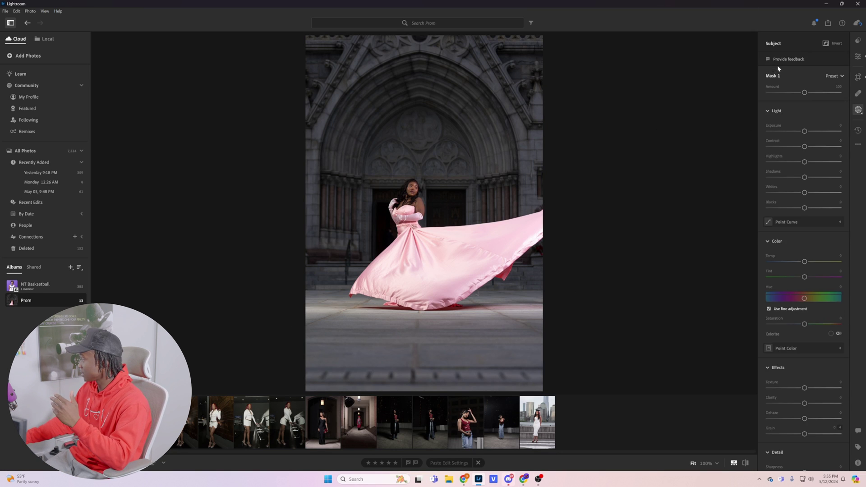
left_click(835, 76)
left_click(828, 140)
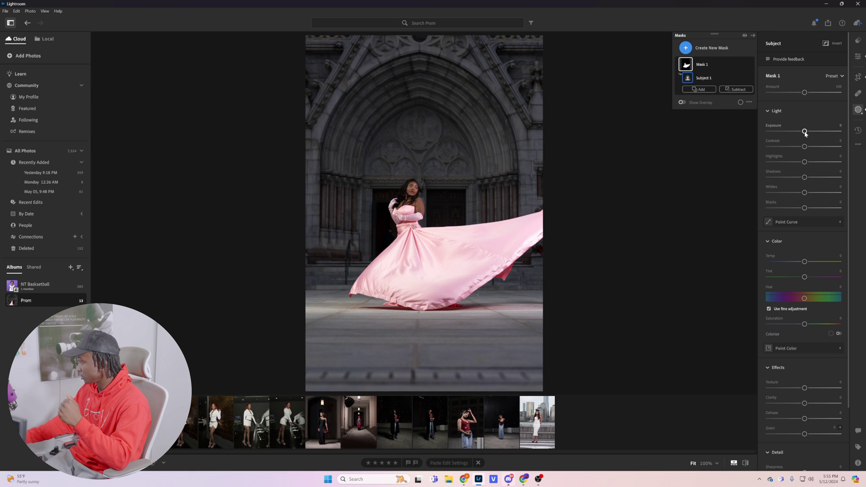
left_click_drag(805, 131, 809, 132)
left_click_drag(797, 193, 795, 194)
Step: Raise the subject mask's saturation to enrich the color of the flowing pink gown
left_click_drag(804, 324, 853, 323)
left_click_drag(814, 324, 812, 323)
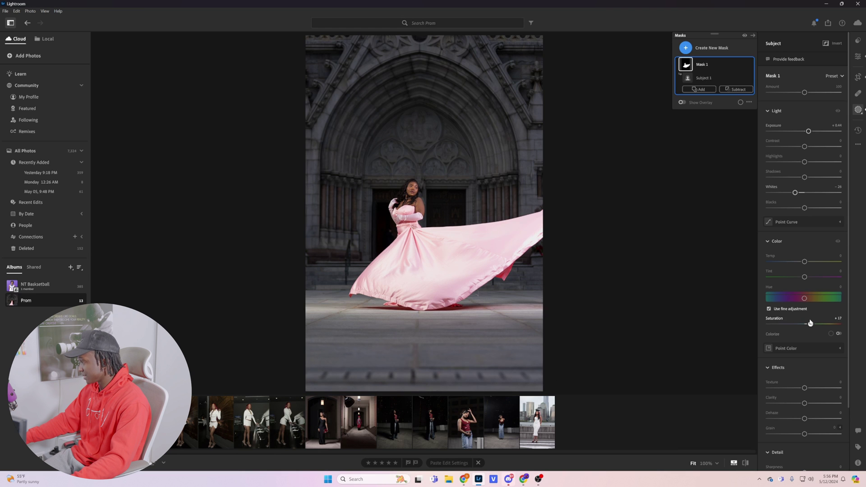
left_click_drag(805, 323, 813, 324)
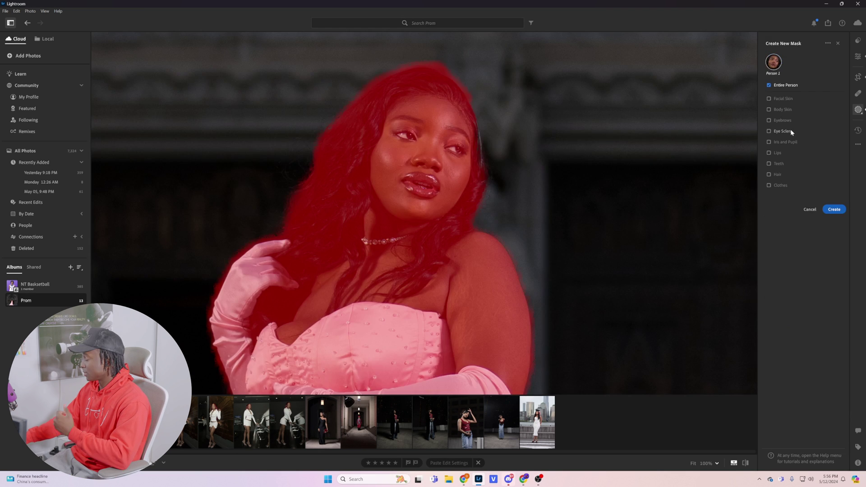
Step: Create a Body Skin mask for the woman in the flowing gown and apply the Smooth Skin preset
left_click(783, 109)
left_click(834, 210)
left_click(834, 76)
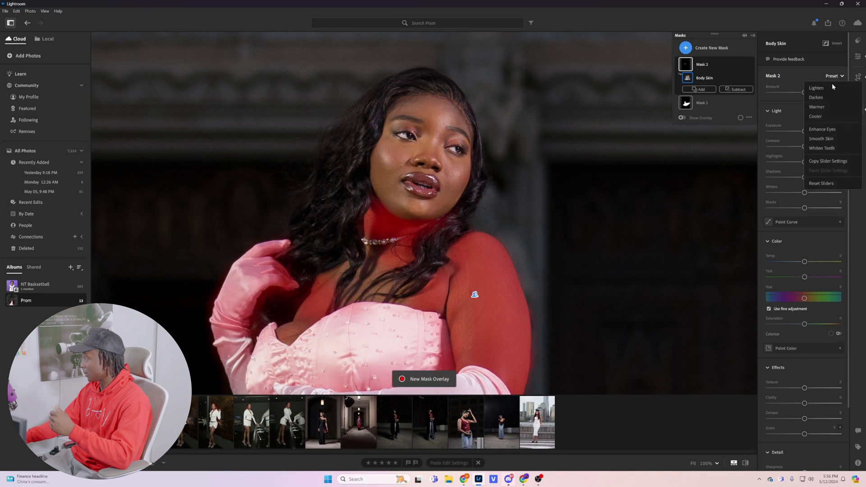
left_click(817, 139)
Step: Create a separate Facial Skin mask for the same woman
left_click(736, 89)
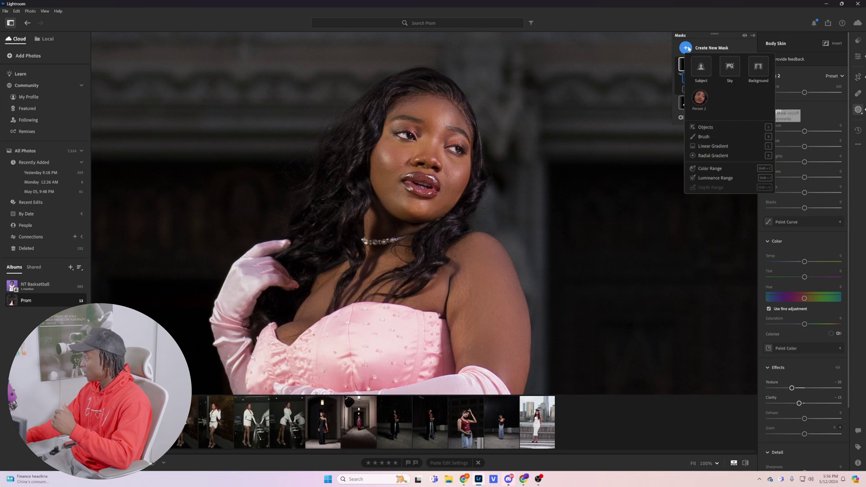
left_click(699, 100)
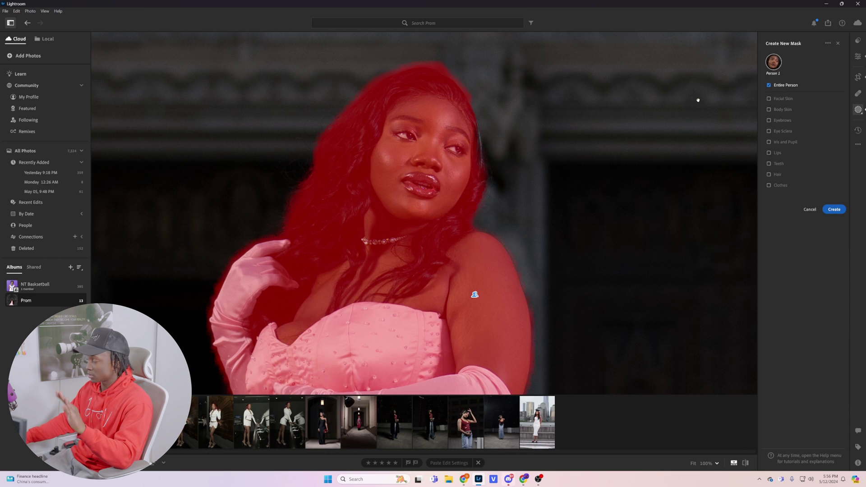
left_click(783, 100)
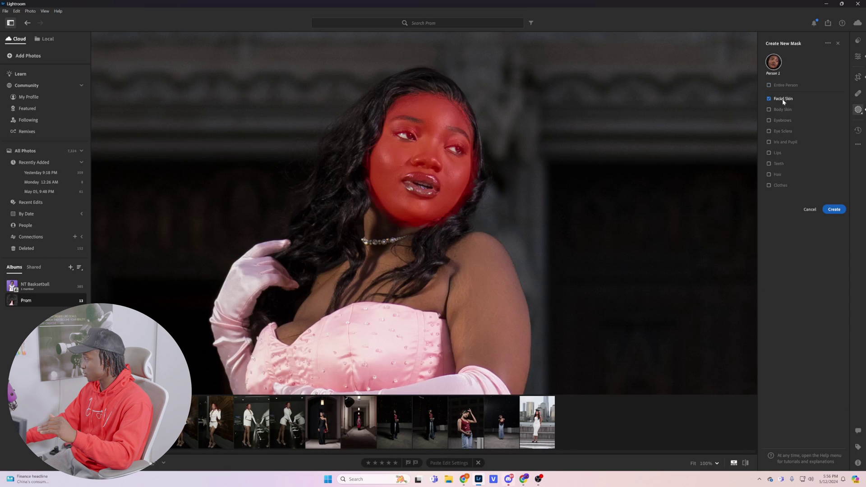
left_click(834, 210)
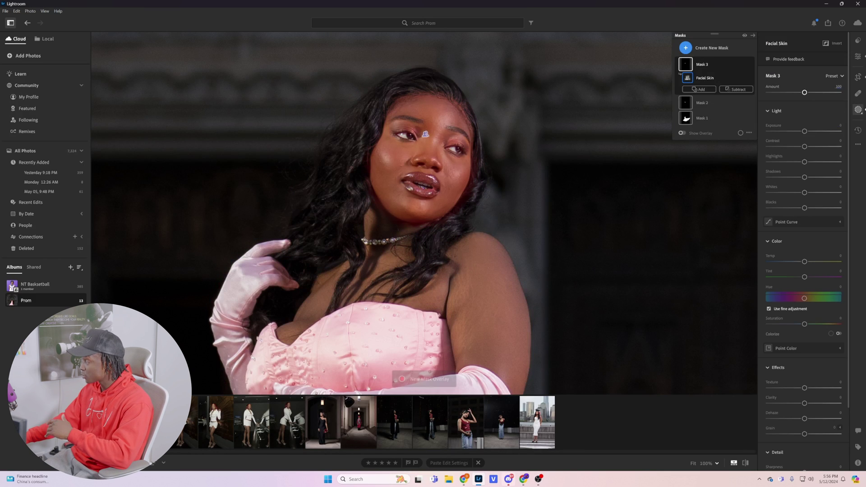
Step: Apply the Smooth Skin preset to the Facial Skin mask and subtract her eye area from it with a brush
left_click(836, 76)
left_click(828, 139)
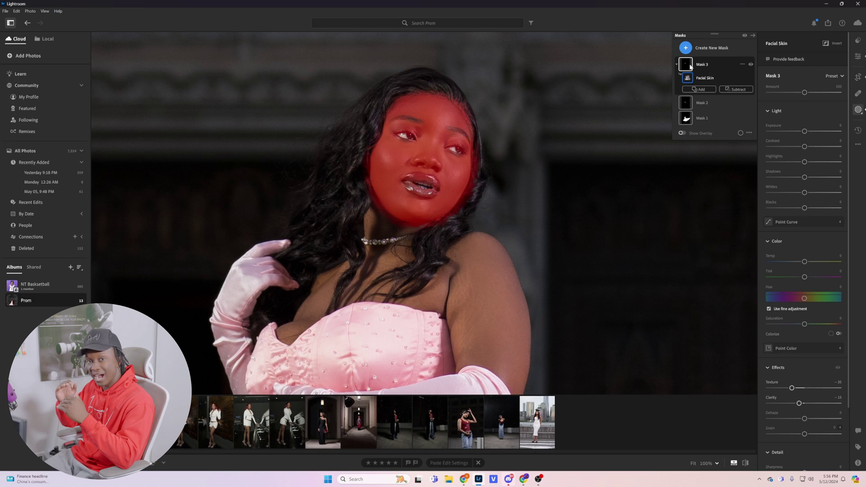
left_click(736, 89)
left_click(744, 189)
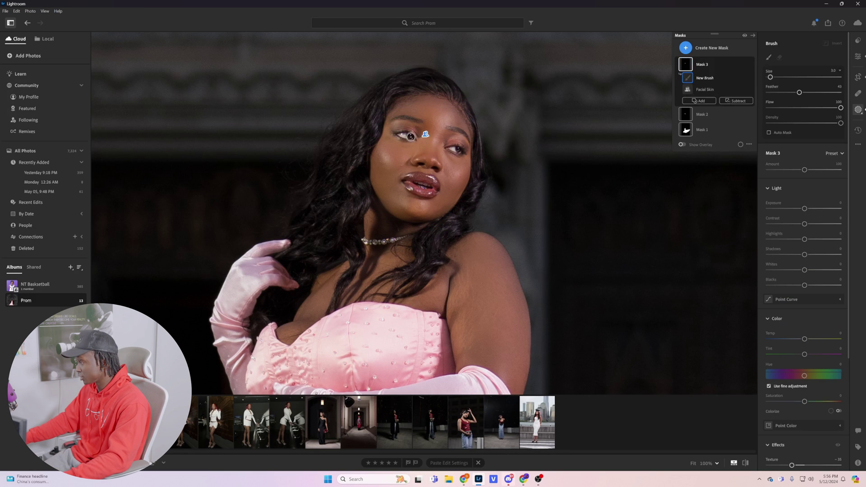
left_click(410, 136)
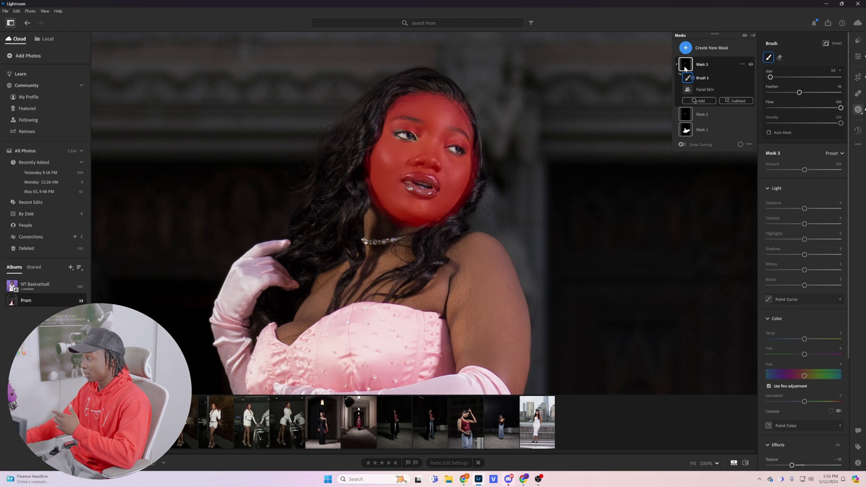
Step: Create a combined Eye Sclera and Iris and Pupil mask for the same woman and apply the Enhance Eyes preset
left_click(699, 101)
key("Escape")
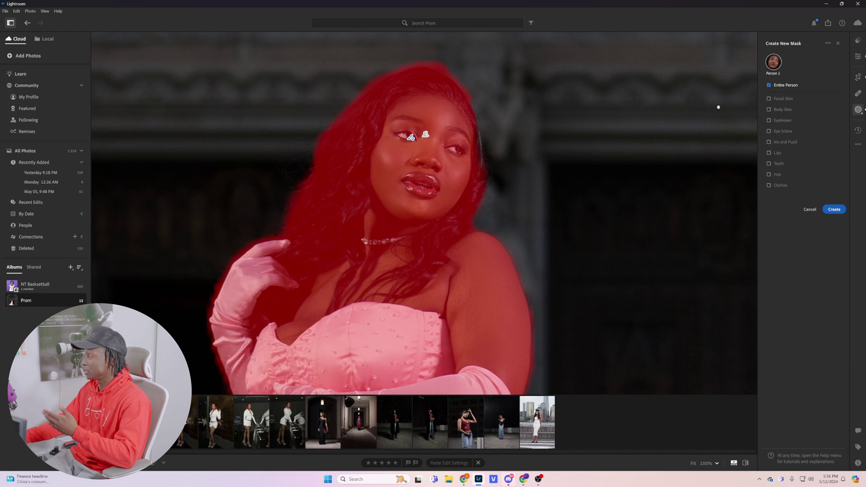
left_click(785, 141)
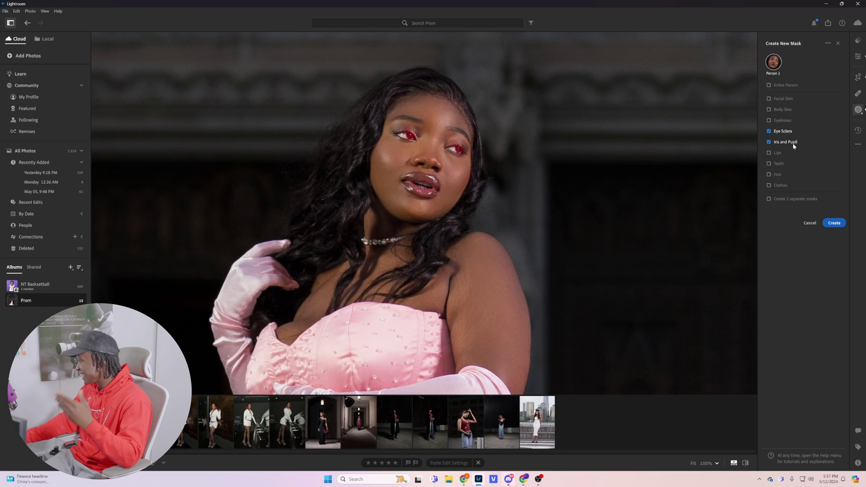
left_click(834, 223)
left_click(836, 76)
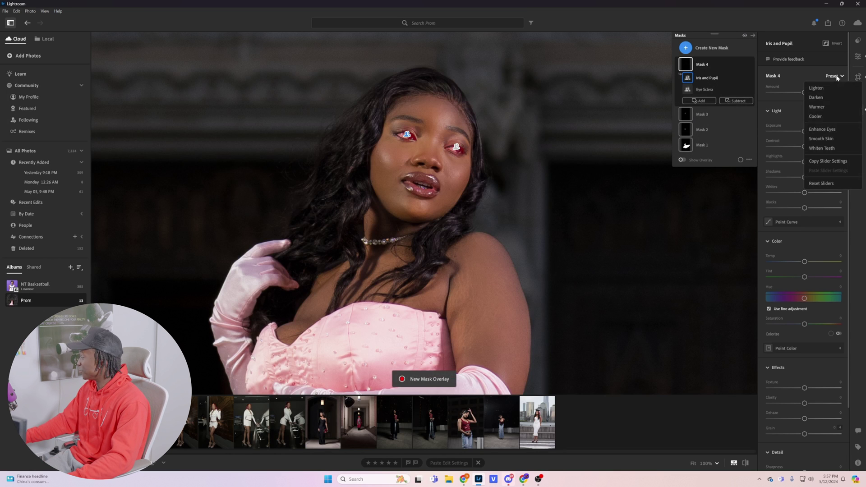
left_click(828, 130)
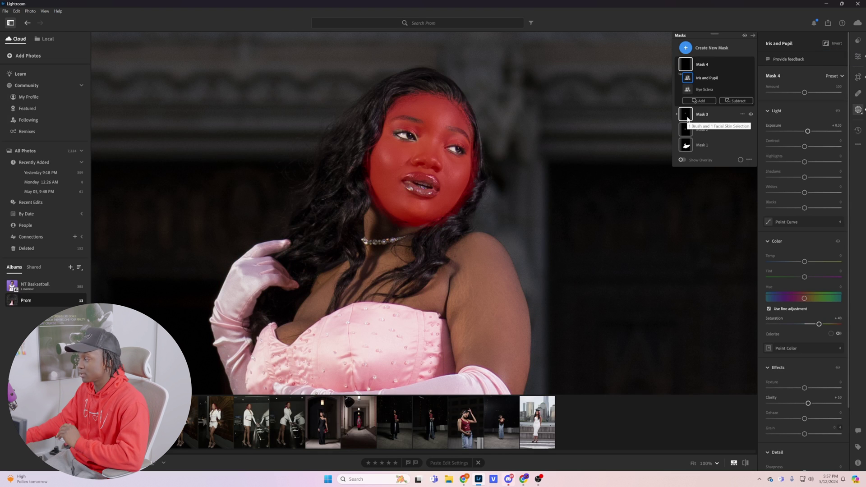
Step: Leave masking and compare the whole pink gown photo with its original version
left_click(695, 114)
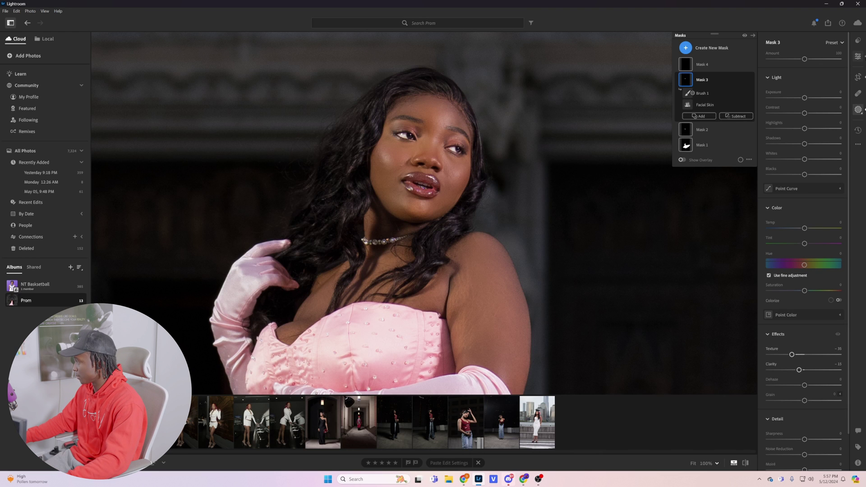
left_click(858, 56)
left_click(523, 216)
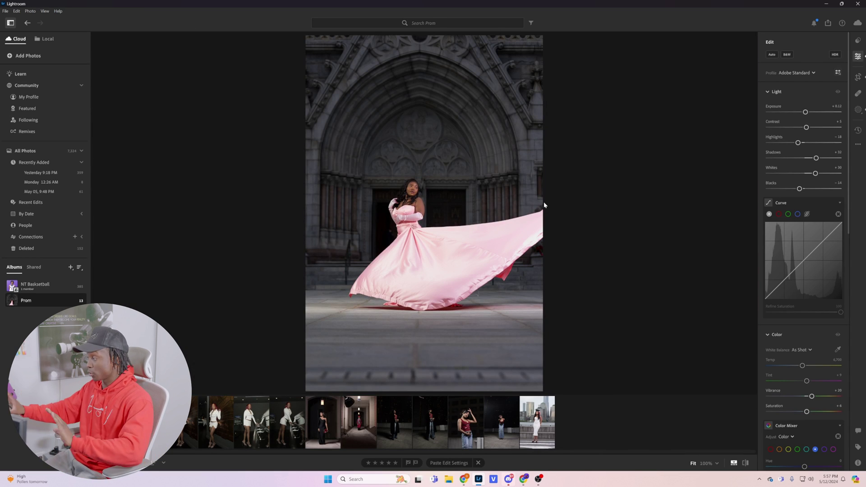
left_click(744, 466)
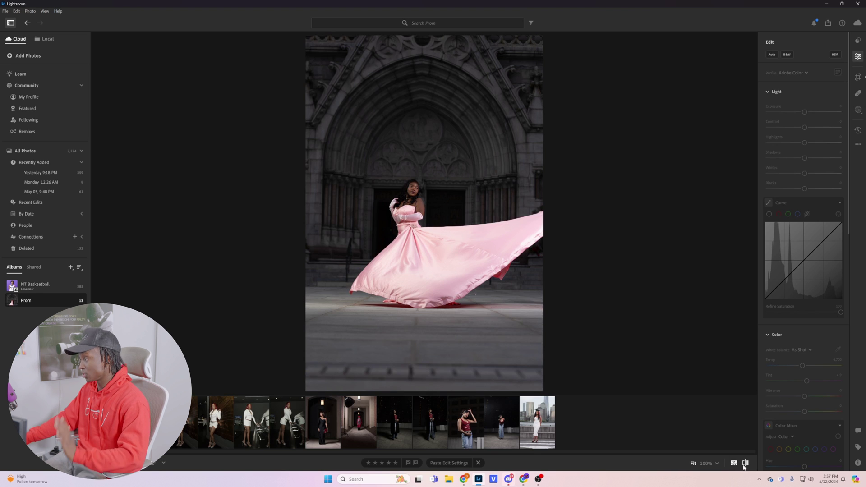
left_click(745, 466)
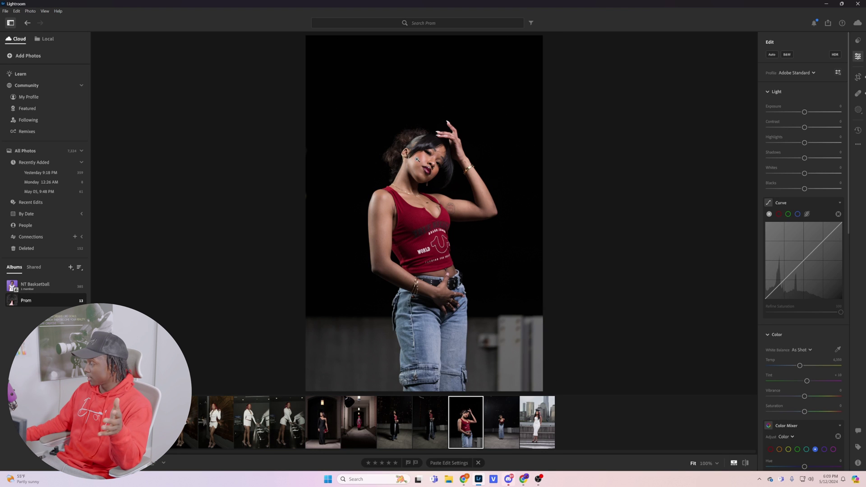
Step: On the photo of the woman in the red tank top, heal the blemishes on her cheek with the Heal tool
left_click(417, 159)
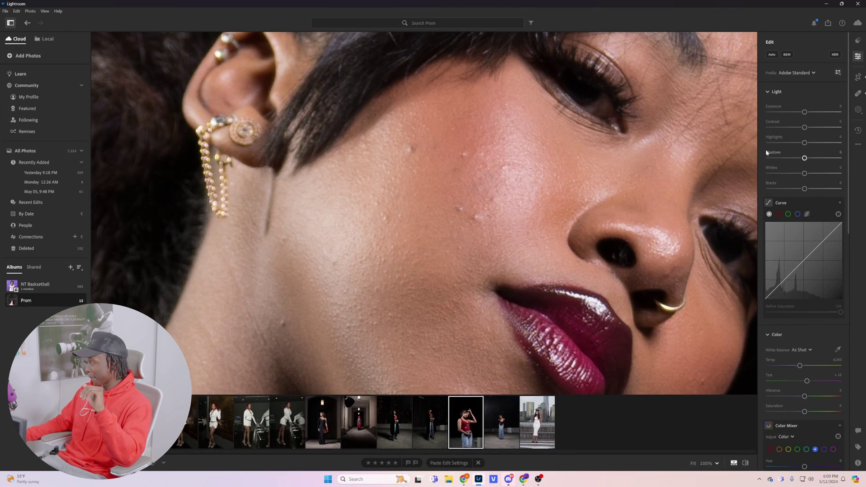
key("h")
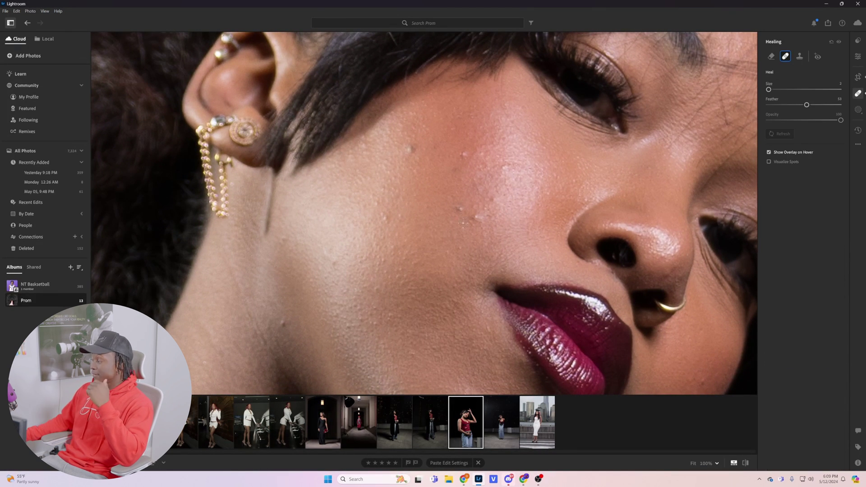
left_click(862, 58)
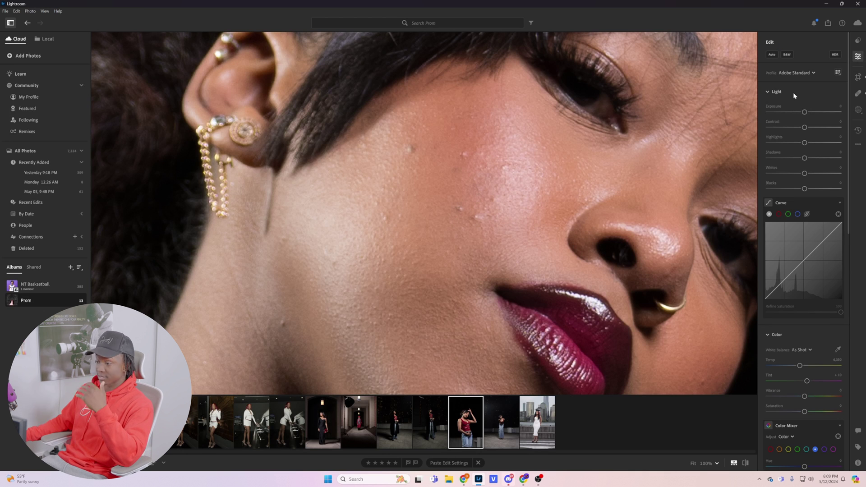
left_click(860, 94)
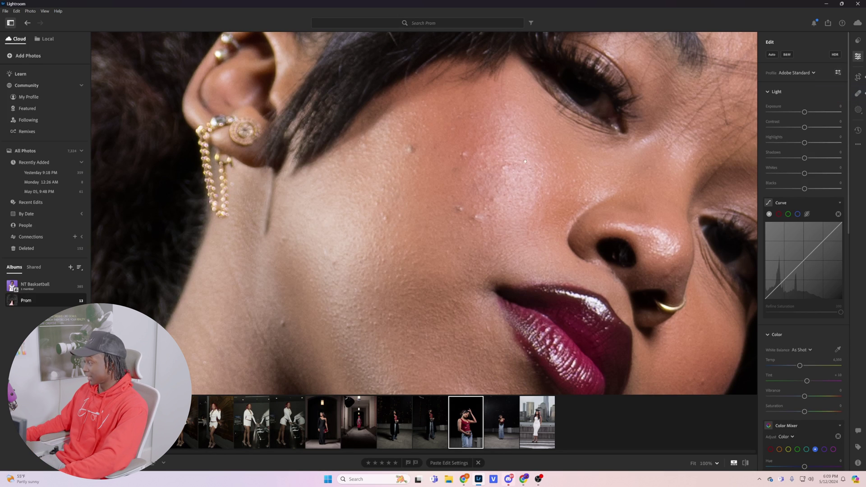
left_click(462, 153)
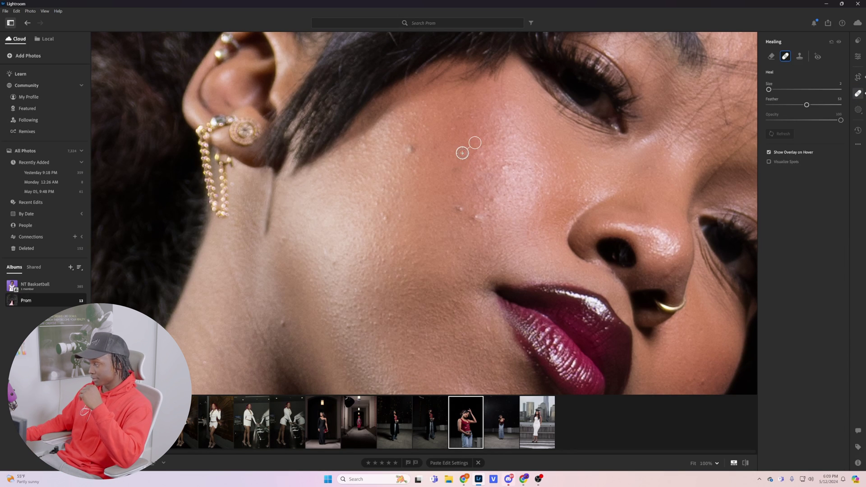
left_click(506, 168)
left_click(476, 218)
left_click(459, 208)
left_click(410, 152)
left_click(410, 147)
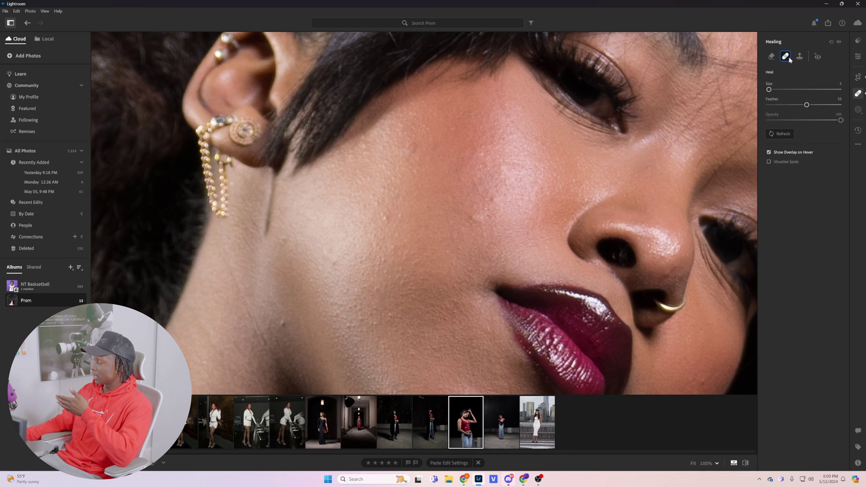
Step: Heal the remaining small blemishes on her neck, jaw and lower cheek
key("Escape")
left_click(280, 324)
left_click(334, 262)
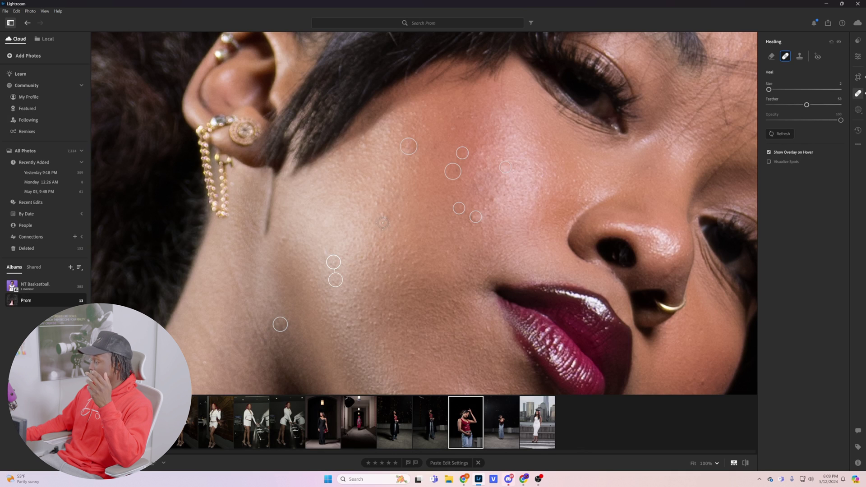
left_click(386, 217)
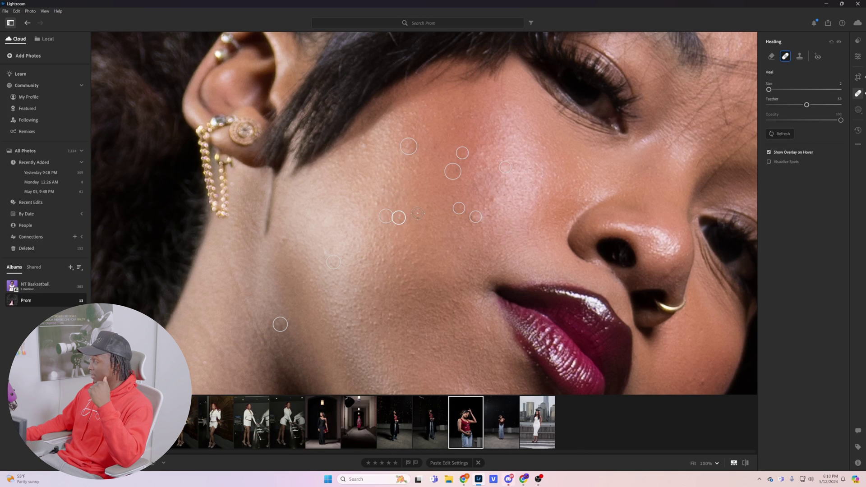
Step: Examine the healed skin up close and compare it with the original photo
key("e")
key("h")
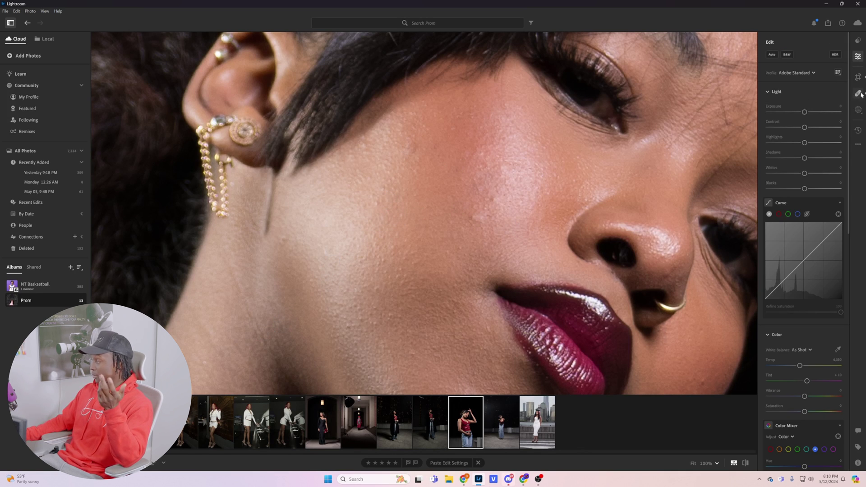
left_click(745, 464)
left_click(744, 464)
key("e")
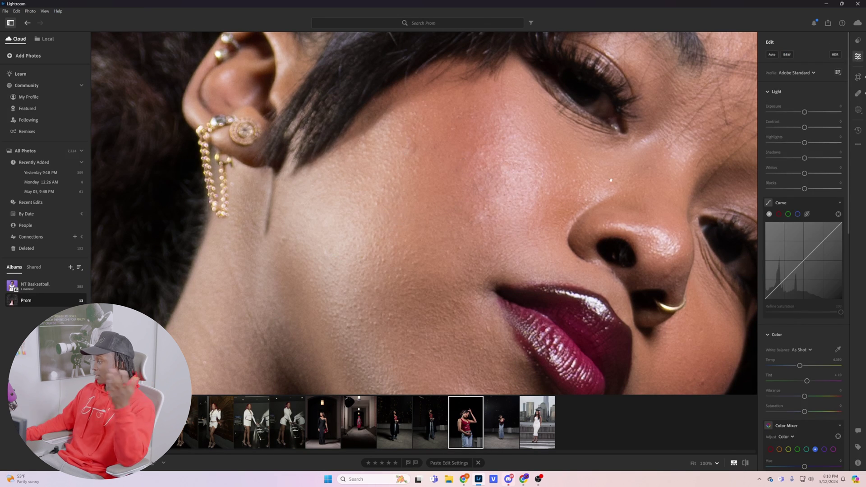
left_click(609, 180)
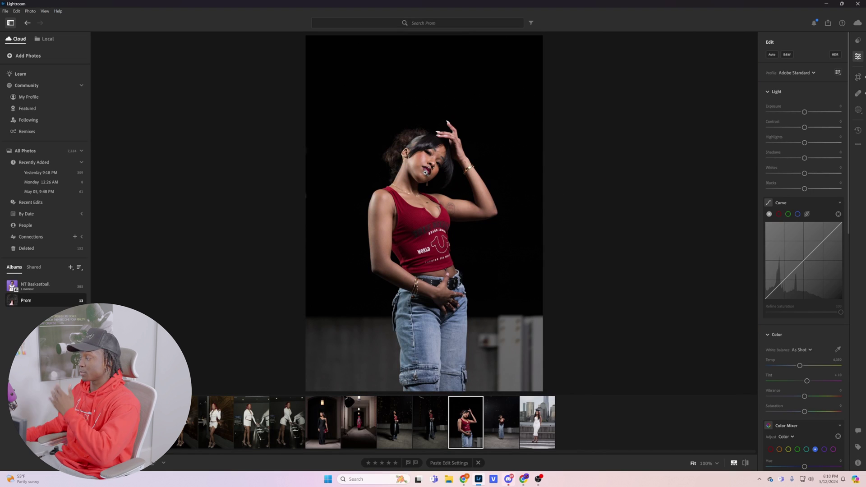
left_click(424, 167)
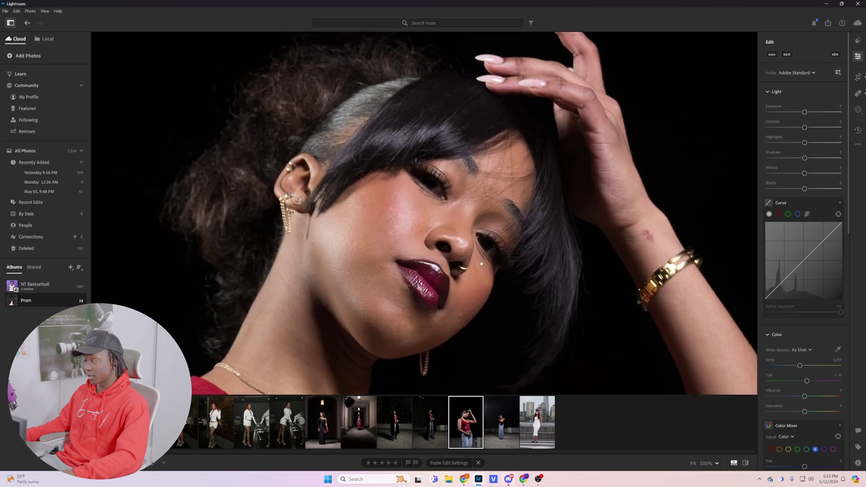
left_click(745, 462)
left_click(746, 463)
left_click(746, 463)
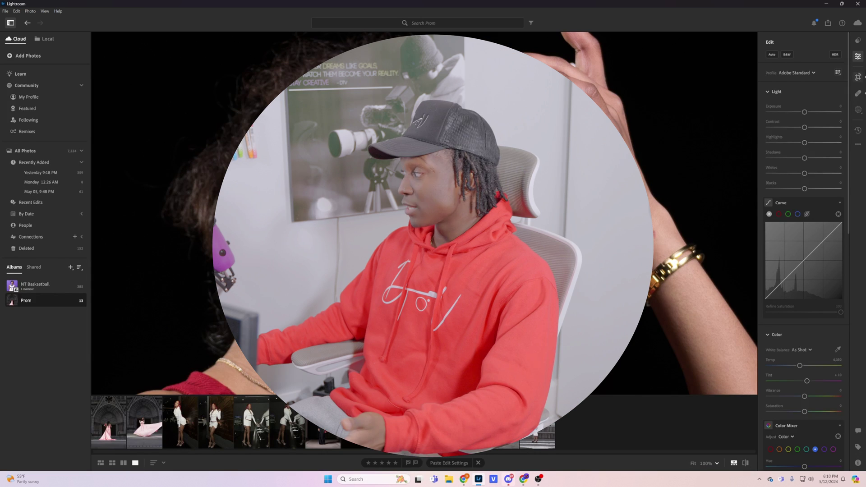
key("z")
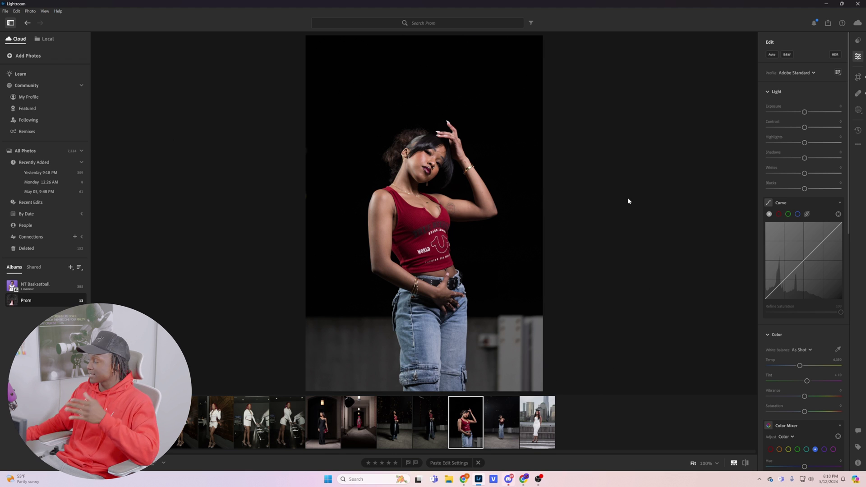
left_click(858, 93)
left_click(801, 57)
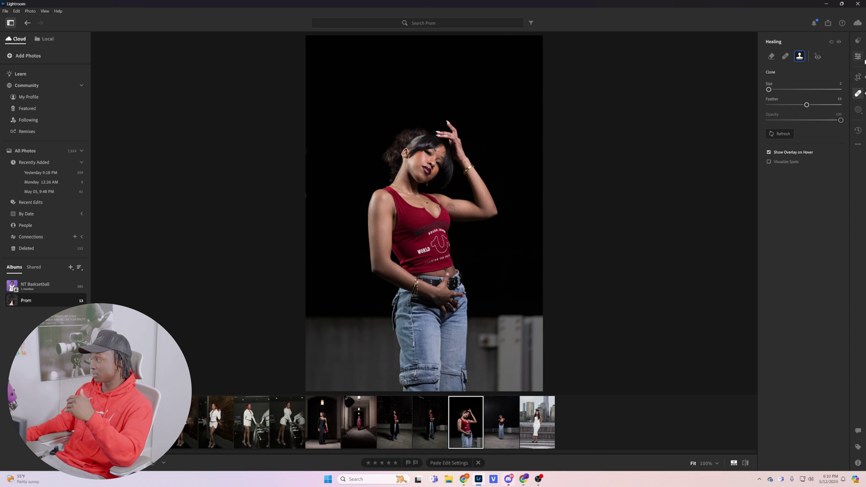
left_click(858, 56)
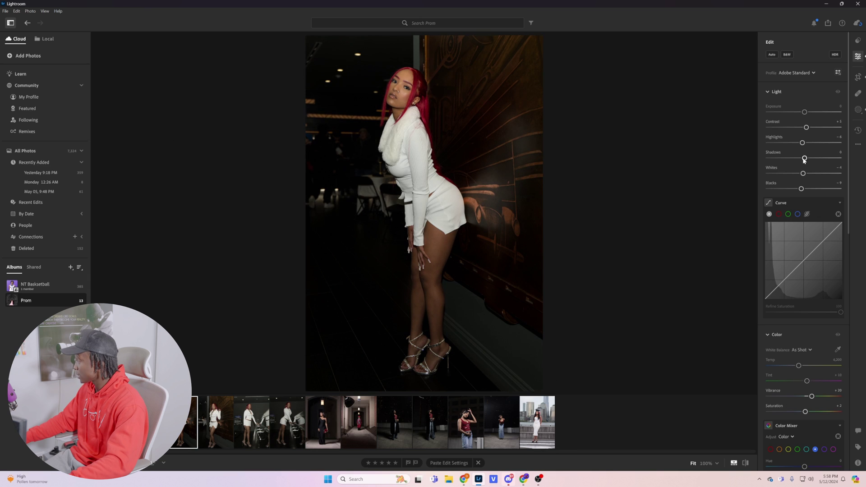
Step: On the photo of the red-haired woman in the white outfit, reset contrast, highlights and blacks to 0
double_click(802, 142)
double_click(806, 127)
double_click(802, 189)
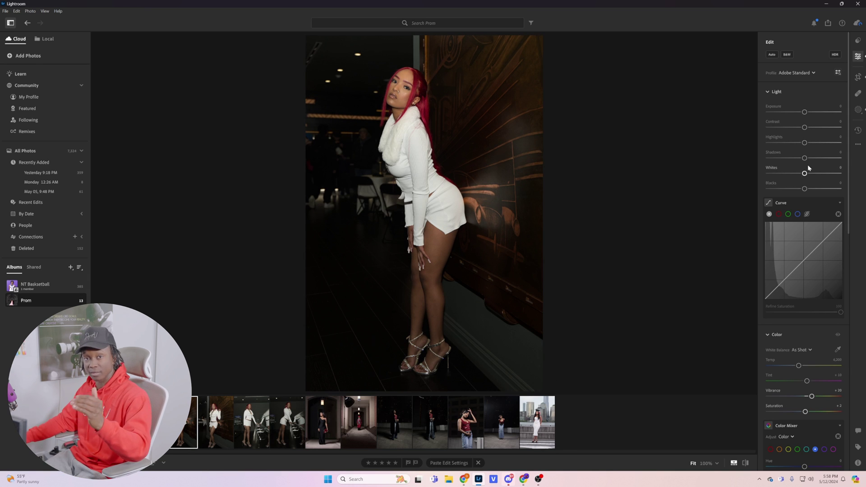
Step: Create a subject mask on the red-haired woman and set its exposure to +0.20 and saturation to +16
left_click(858, 110)
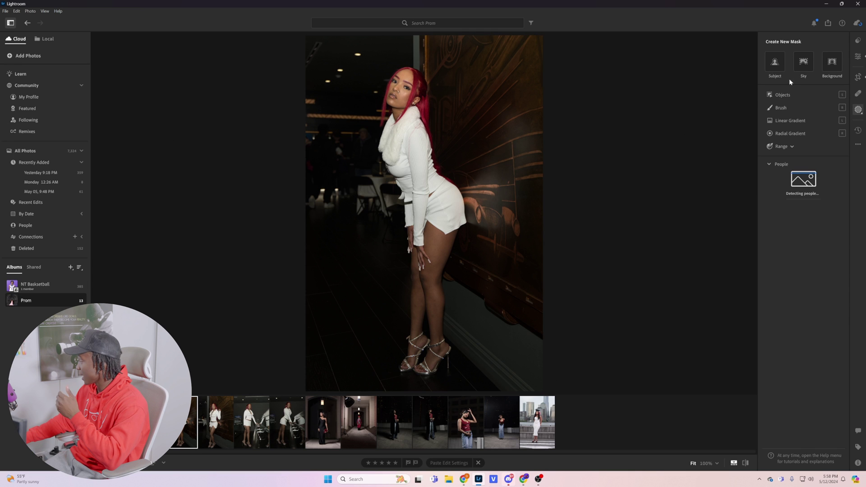
left_click(776, 63)
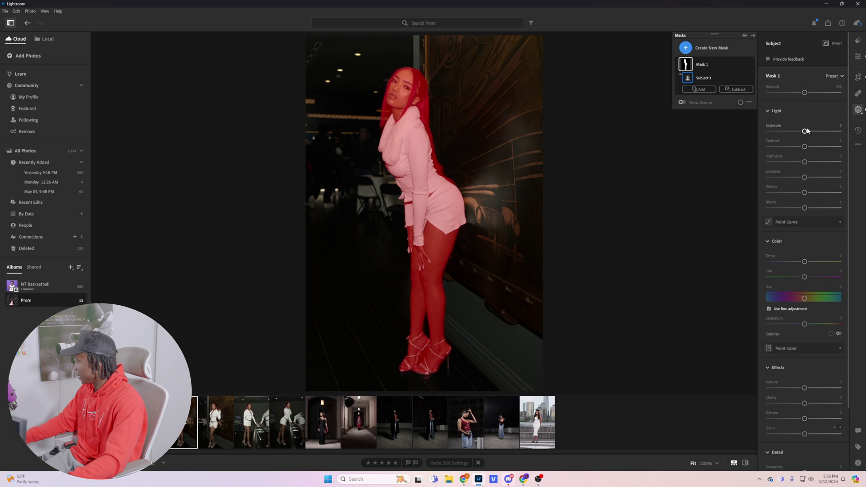
left_click_drag(805, 131, 807, 132)
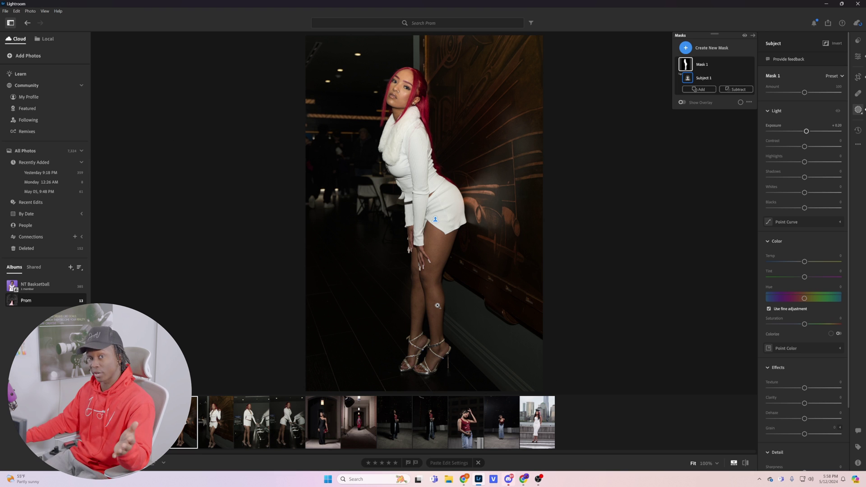
mouse_move(687, 67)
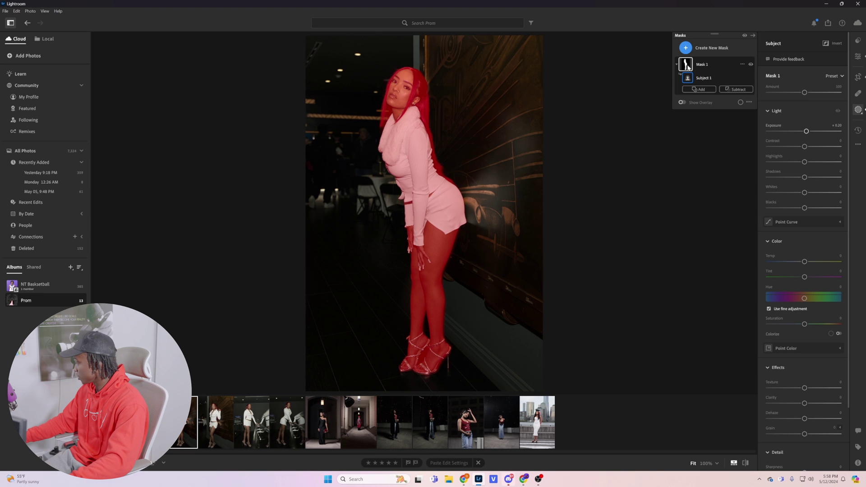
left_click_drag(807, 326, 816, 330)
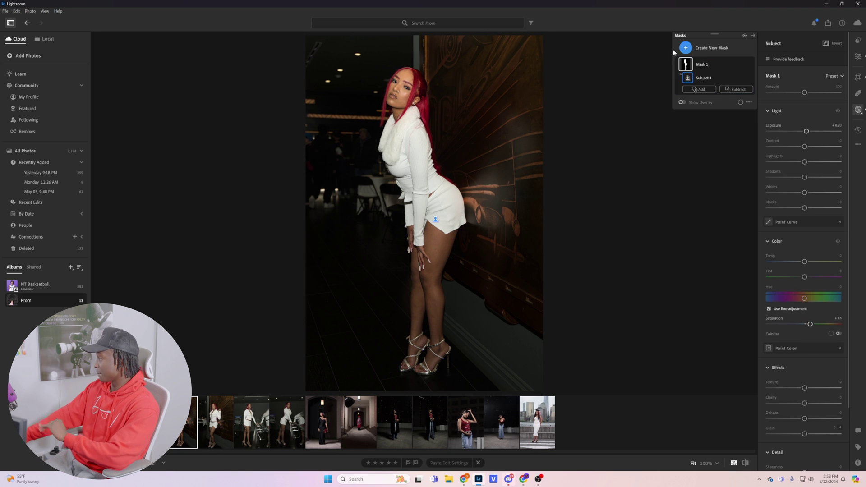
Step: Create a background mask on the photo of the red-haired woman in the white outfit
left_click(695, 48)
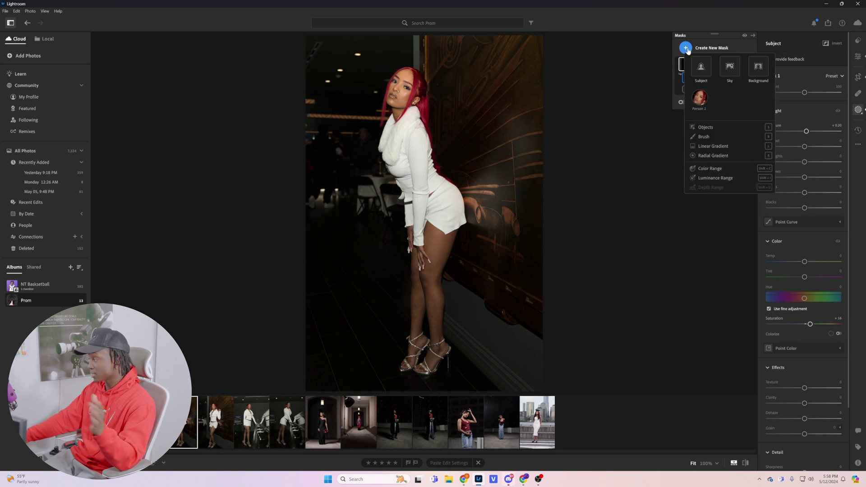
left_click(762, 74)
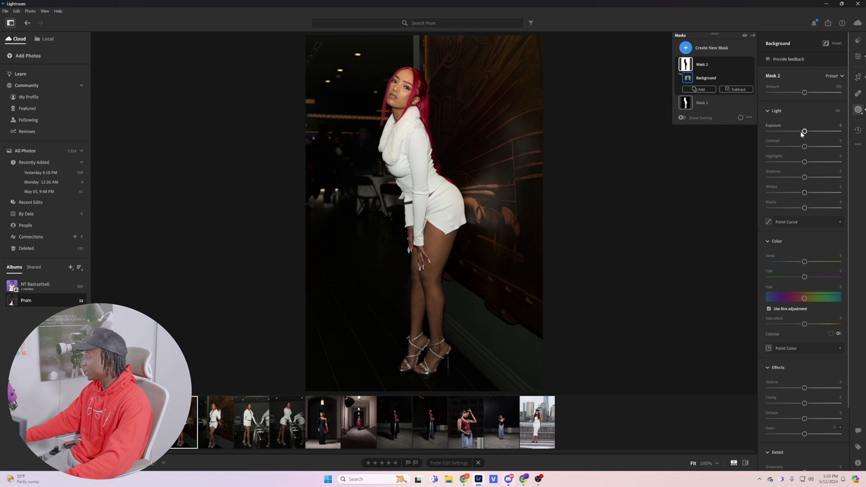
left_click_drag(805, 131, 786, 131)
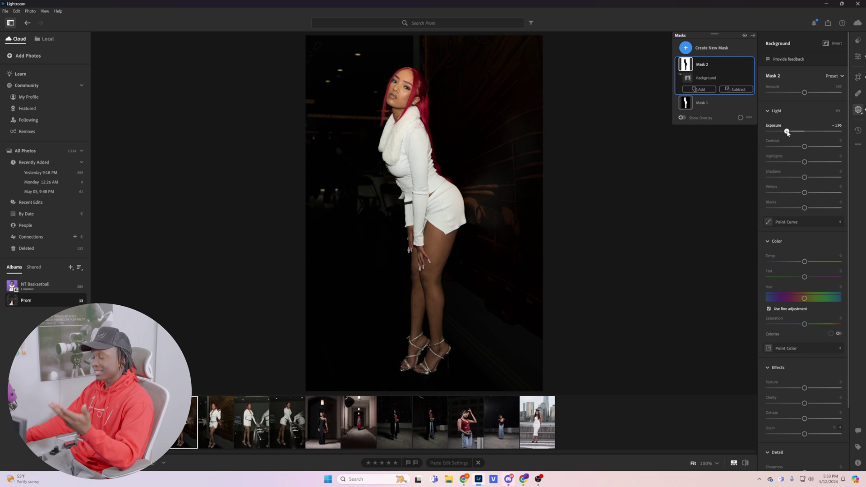
double_click(787, 131)
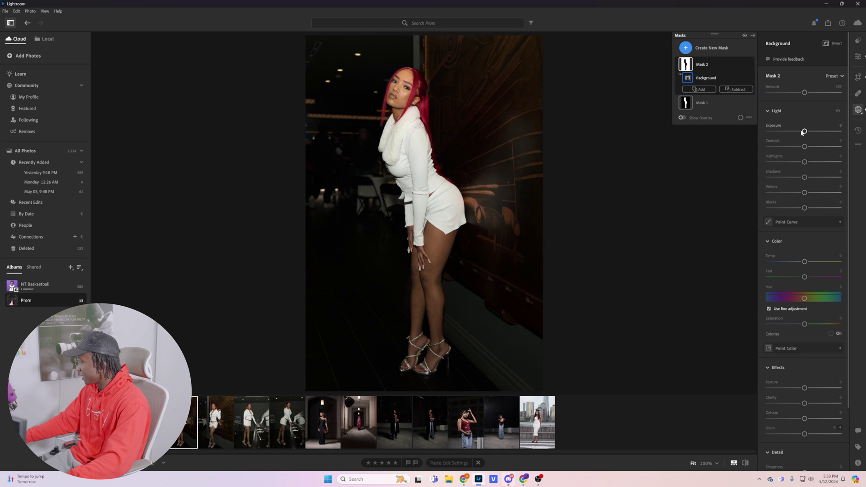
left_click_drag(805, 178, 796, 178)
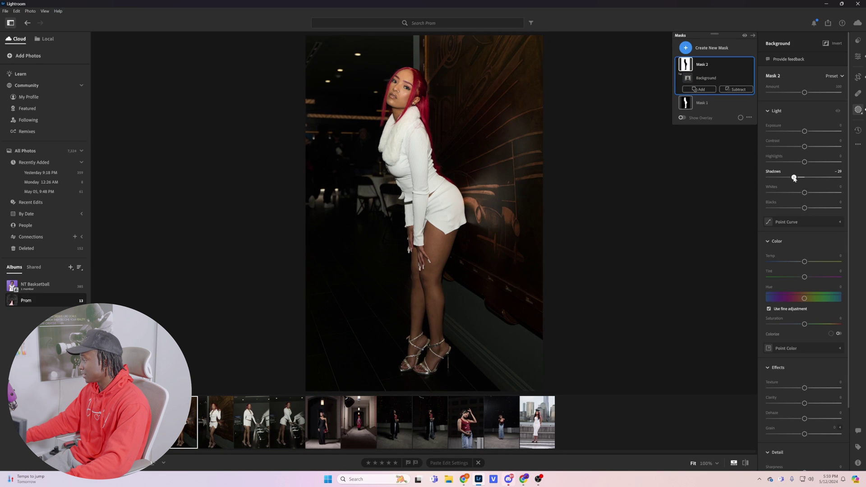
double_click(788, 177)
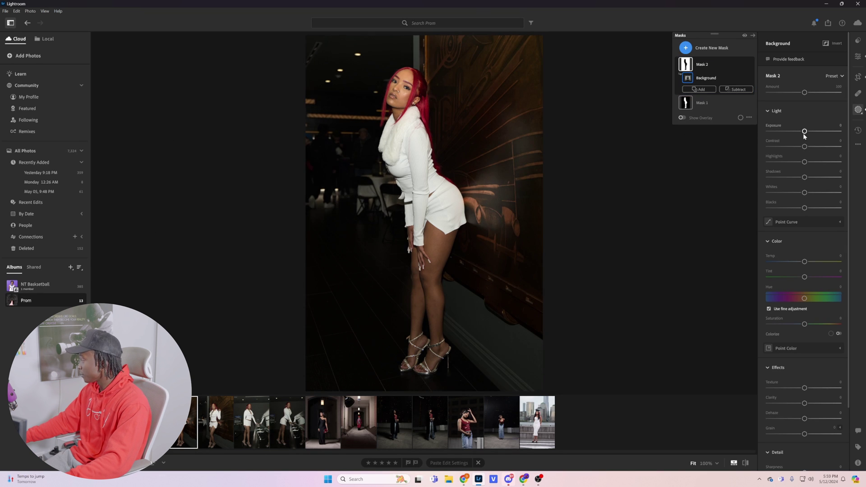
left_click_drag(805, 131, 794, 132)
double_click(793, 131)
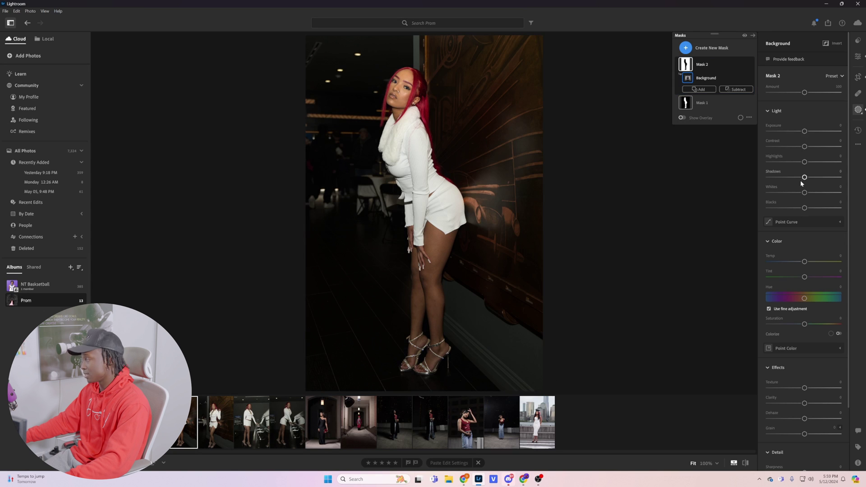
Step: Set the background mask's shadows to -21
left_click_drag(804, 178, 802, 178)
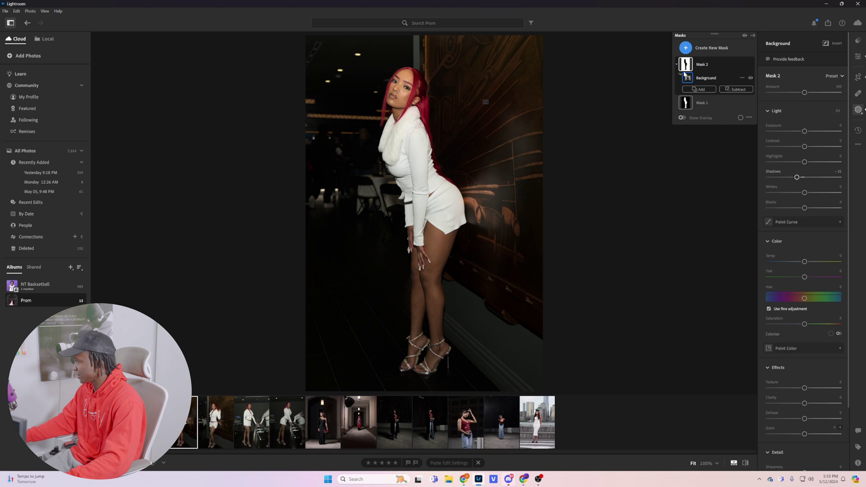
Step: Create one mask covering the red-haired woman's facial and body skin and apply the Smooth Skin preset to it
left_click(686, 49)
left_click(700, 99)
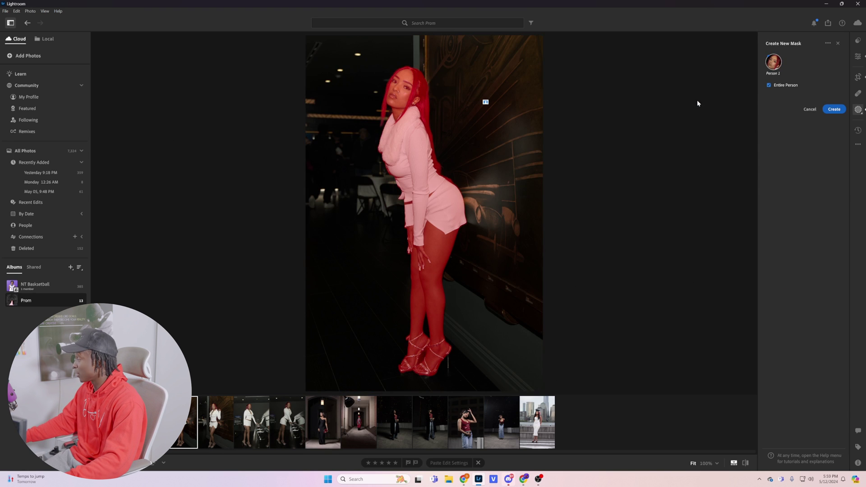
left_click(780, 99)
left_click(781, 110)
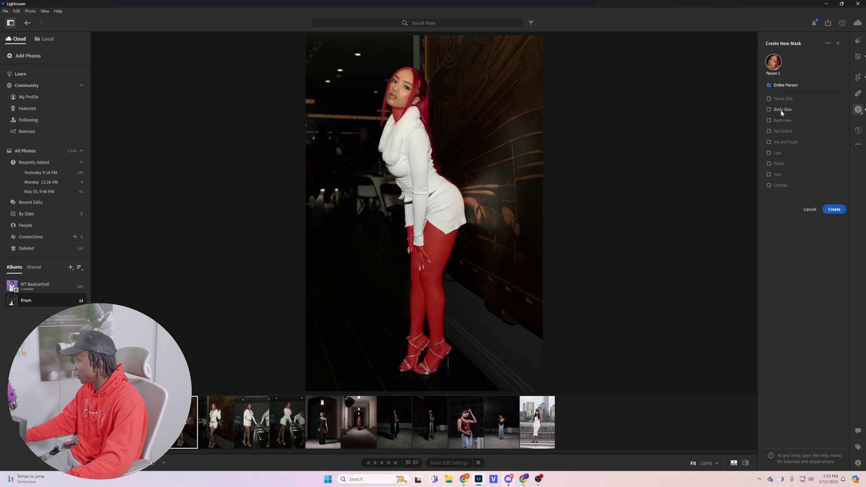
left_click(834, 221)
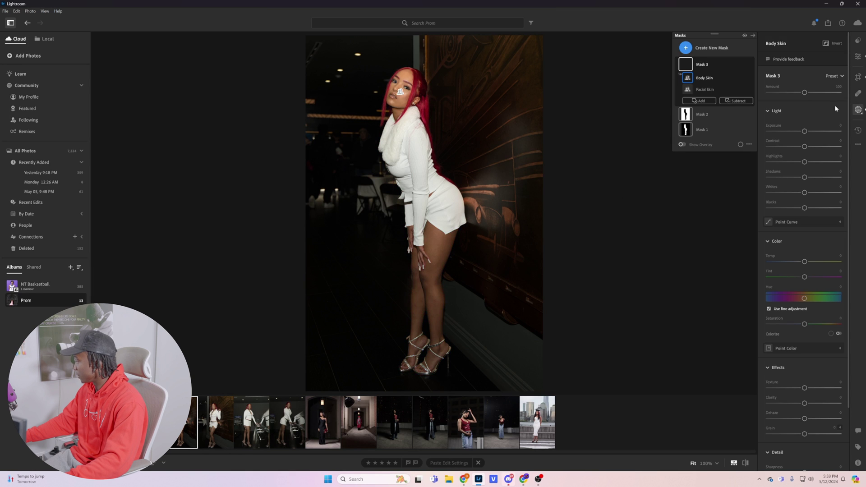
left_click(834, 76)
left_click(839, 137)
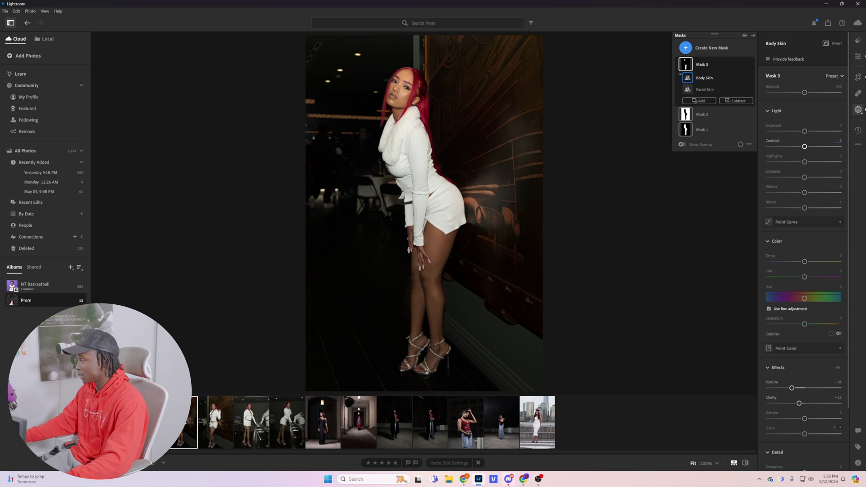
Step: Subtract the inner part of the eye beside the nose ring from the skin-smoothing mask with a brush
left_click(446, 84)
left_click_drag(592, 141, 688, 68)
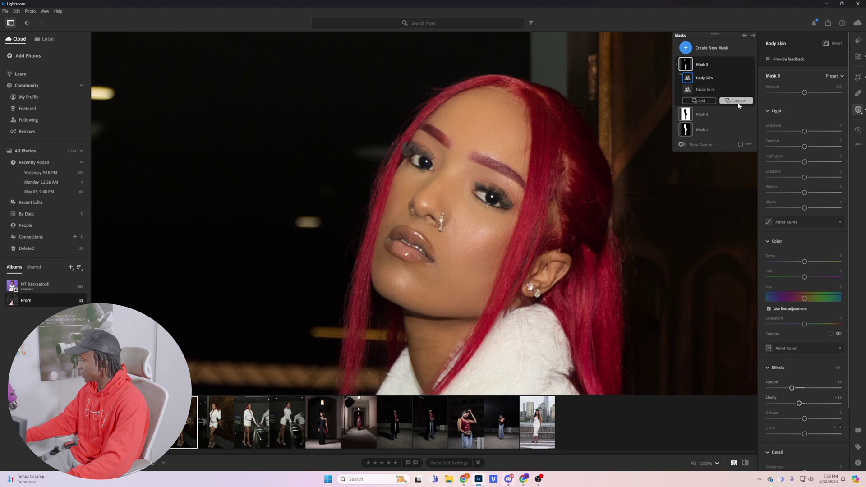
left_click(739, 100)
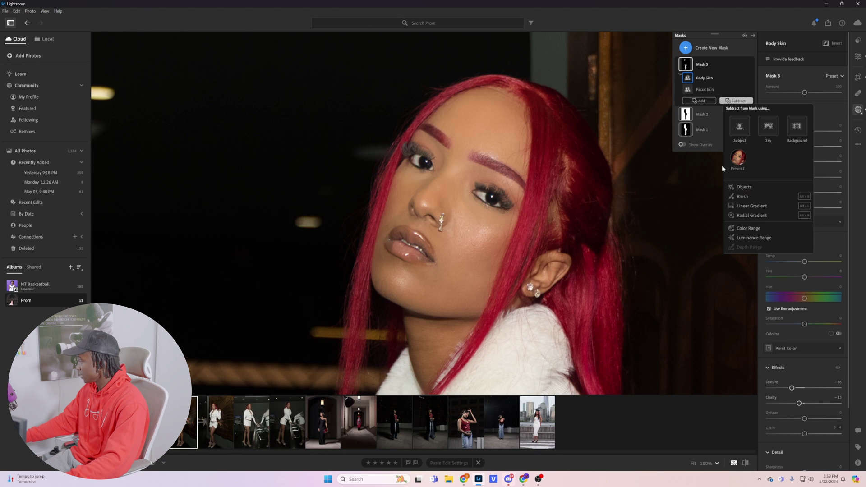
left_click(740, 197)
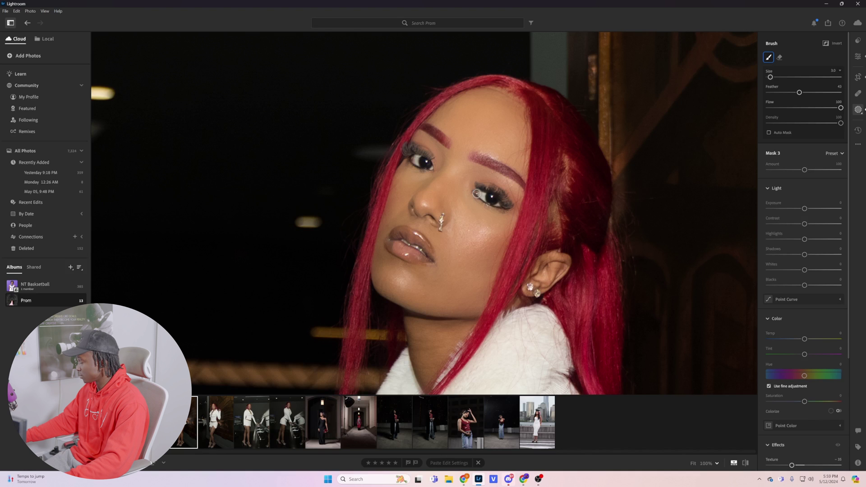
left_click(476, 194)
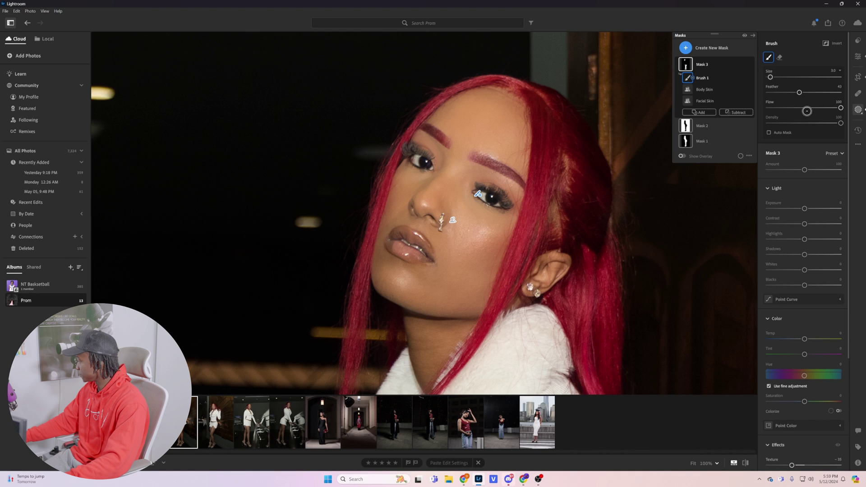
Step: Select her iris and pupil and eye sclera for a new person mask, and compare the edited photo with the original
left_click(685, 48)
left_click(700, 99)
left_click(785, 141)
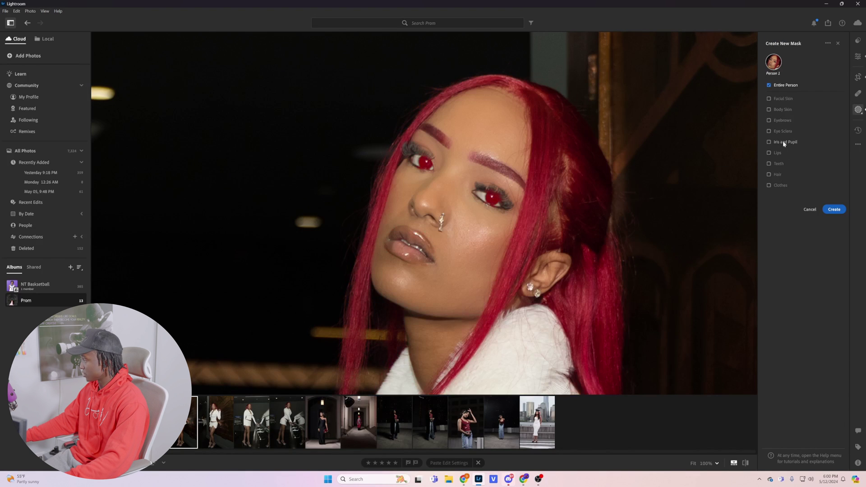
left_click(784, 131)
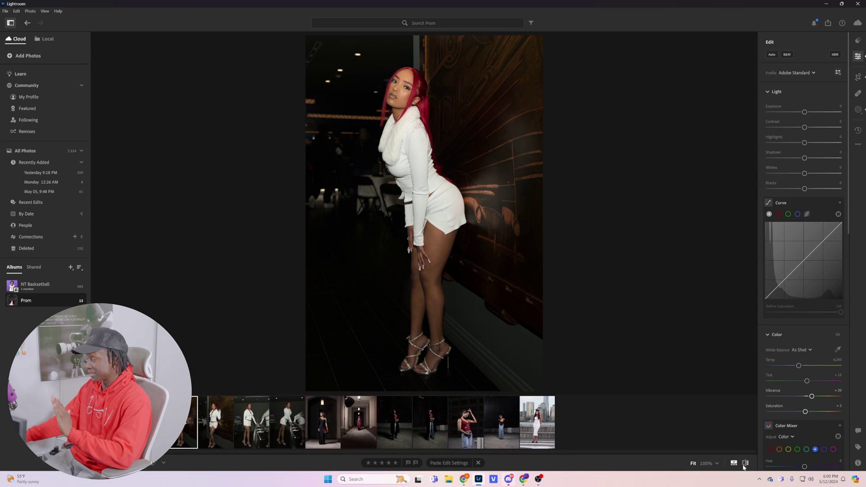
left_click(746, 467)
left_click(747, 466)
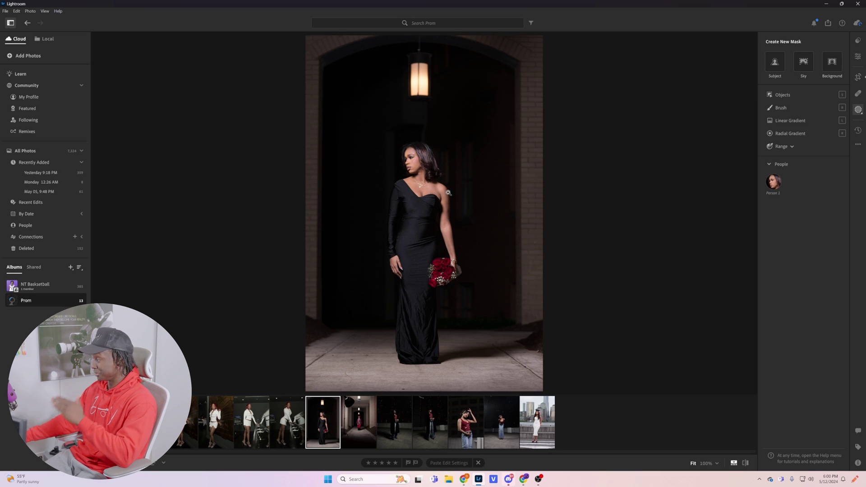
Step: On the photo of the woman in the black dress, create a subject mask and set its shadows to +18
key("e")
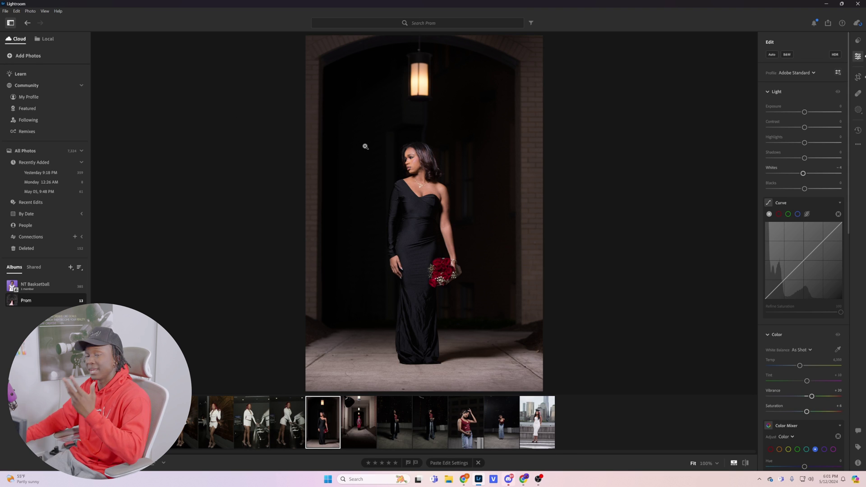
left_click(858, 110)
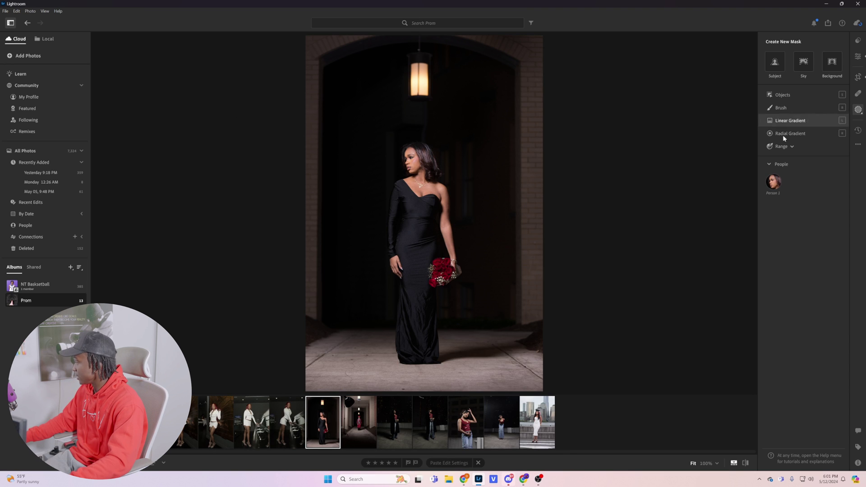
left_click(775, 62)
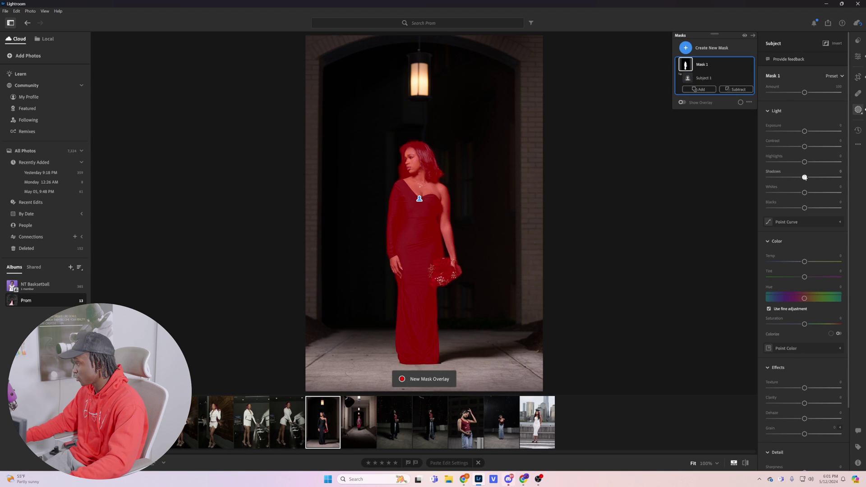
left_click_drag(804, 177, 809, 177)
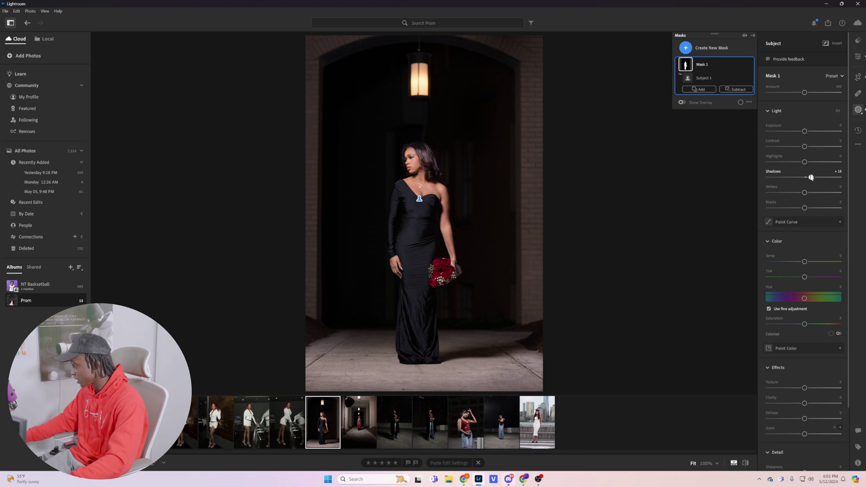
Step: Create separate body skin and facial skin masks for the woman in the black dress, applying the Smooth Skin preset to both
left_click(709, 49)
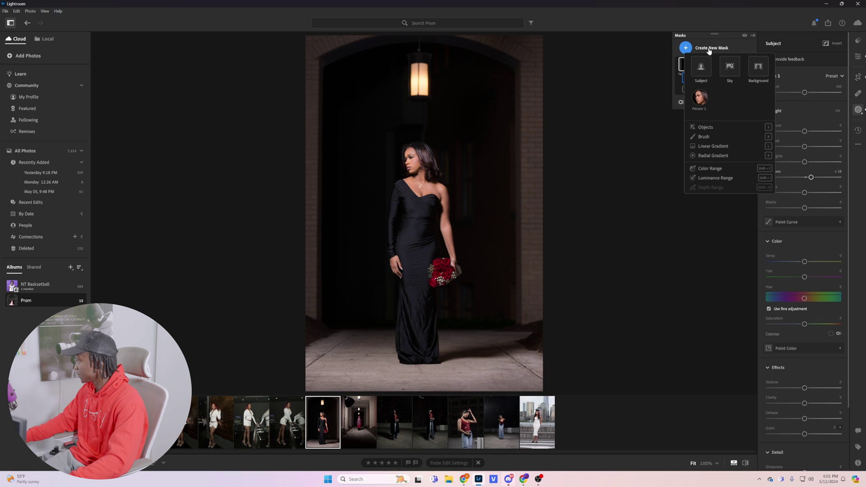
left_click(701, 107)
left_click(769, 109)
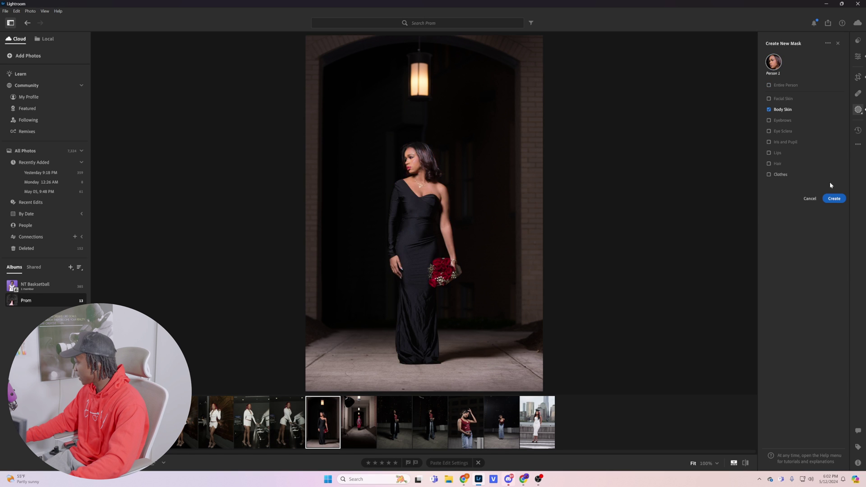
left_click(780, 99)
left_click(835, 210)
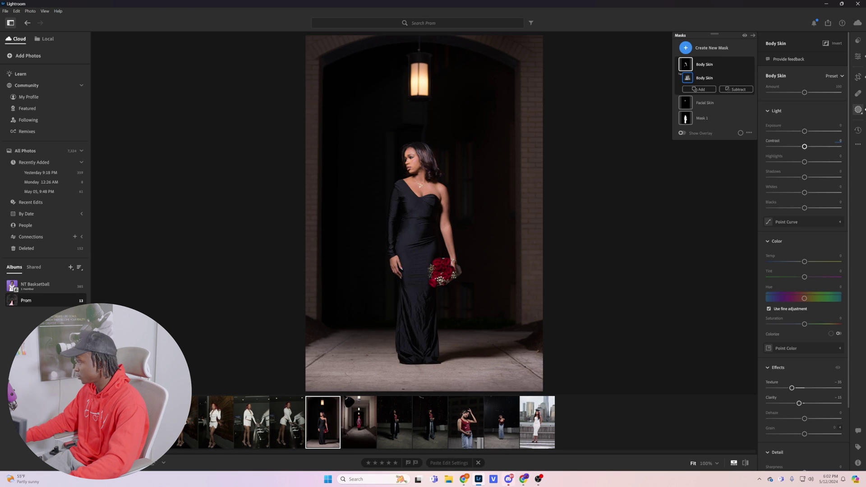
left_click(705, 102)
left_click(834, 76)
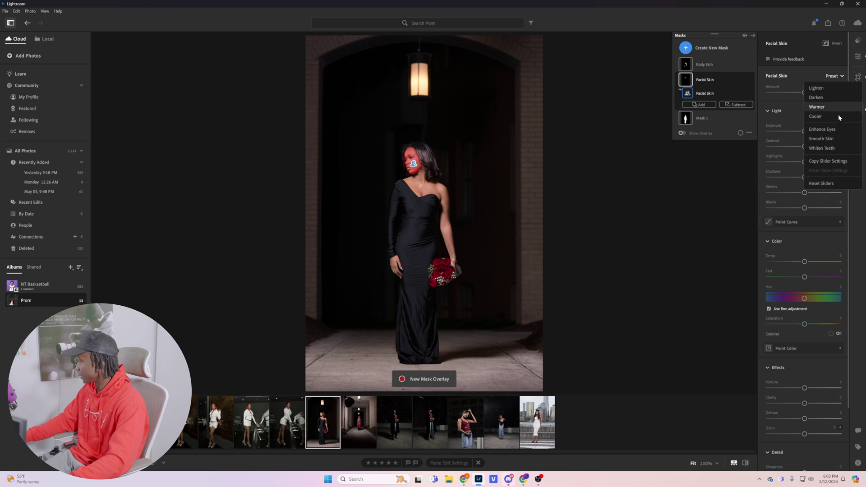
left_click(835, 140)
Step: Create an iris and pupil mask for the woman in the black dress, and compare the edited photo with the original
left_click(686, 47)
left_click(700, 99)
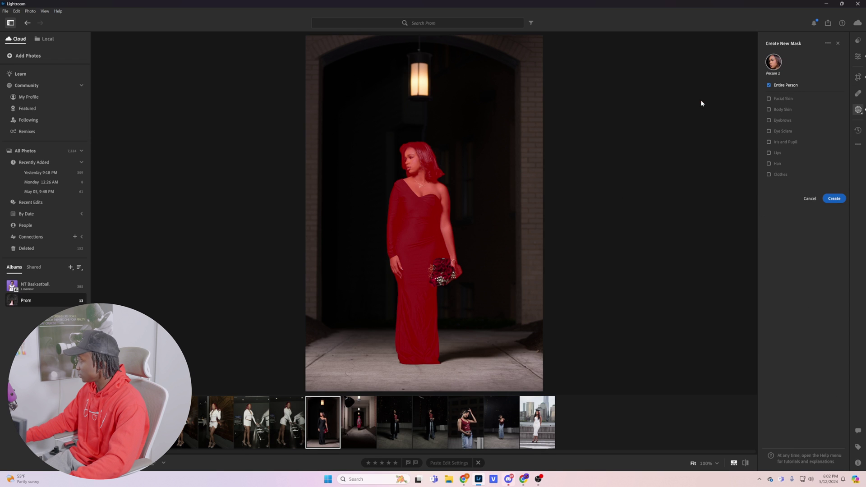
left_click(785, 142)
left_click(834, 209)
left_click(834, 76)
key("e")
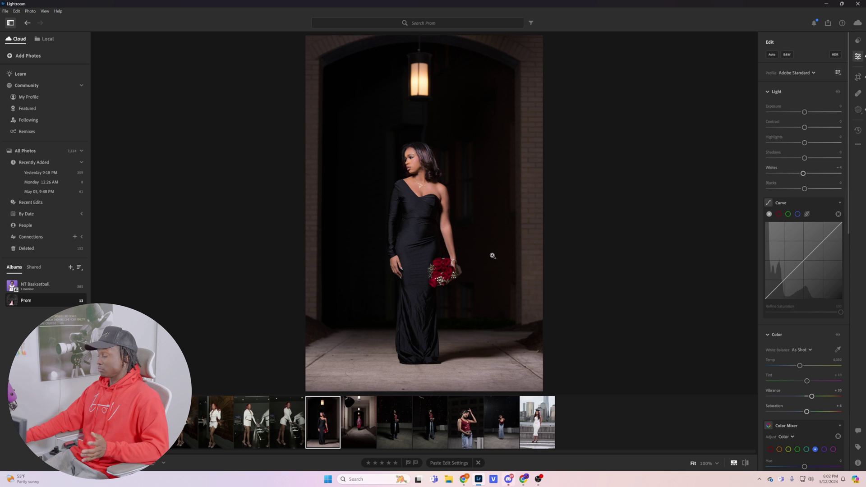
left_click(746, 463)
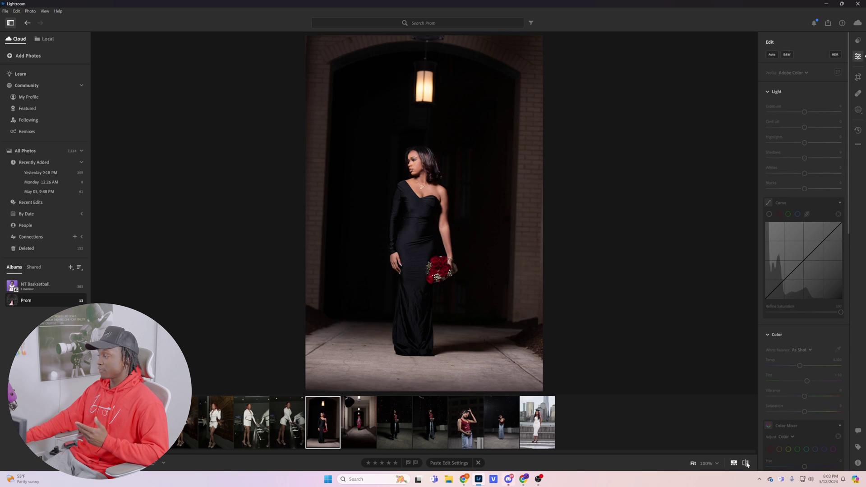
left_click(746, 463)
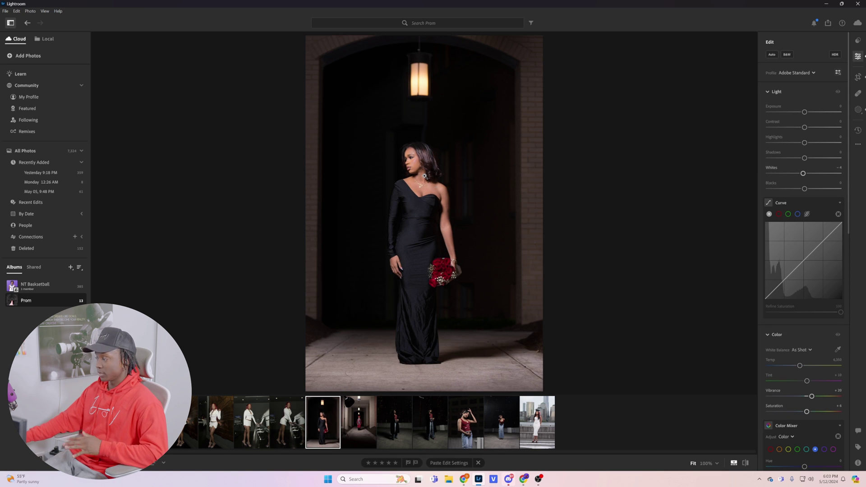
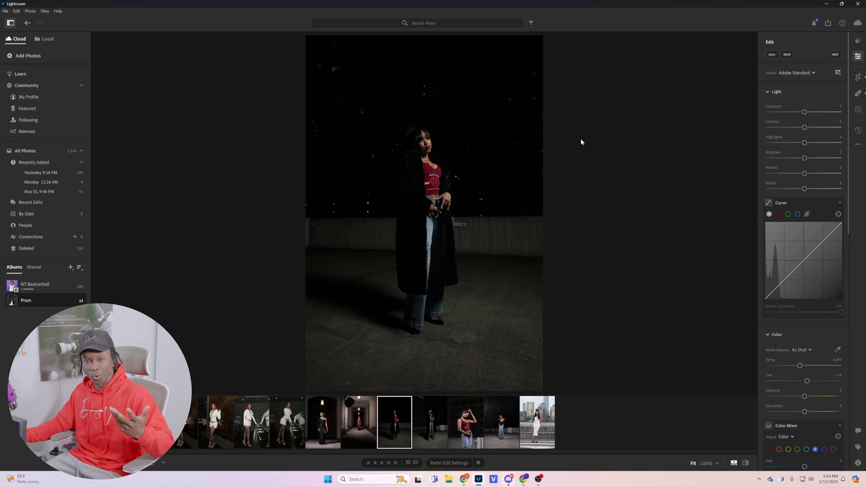
Step: On the photo of the woman in the long dark coat, create a background mask with shadows +100 and exposure +0.48
key("m")
left_click(832, 64)
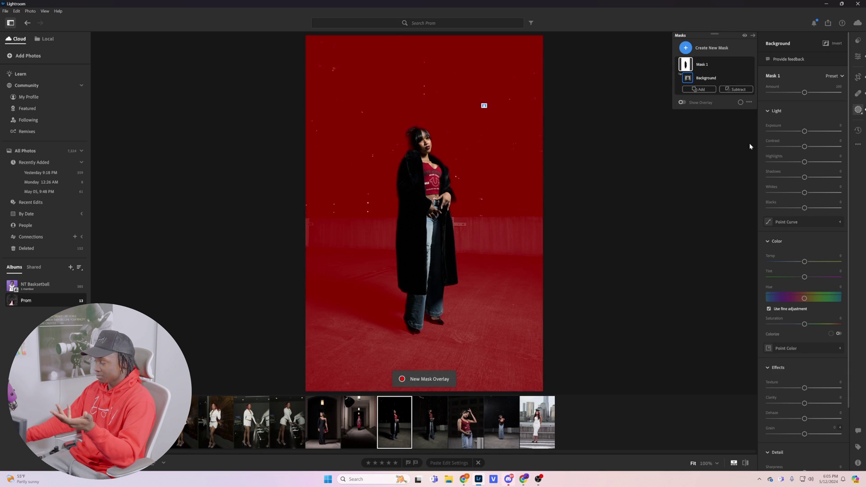
left_click_drag(805, 177, 841, 177)
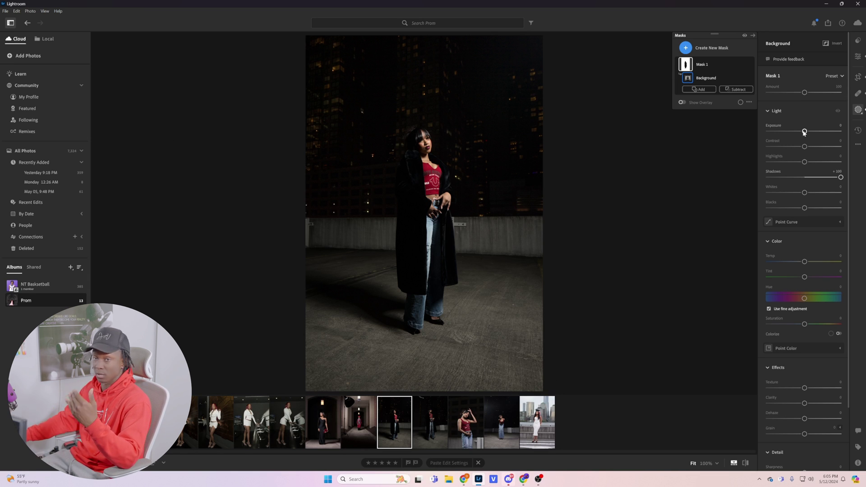
mouse_move(804, 132)
left_mouse_down()
mouse_move(856, 138)
mouse_move(807, 133)
left_mouse_up()
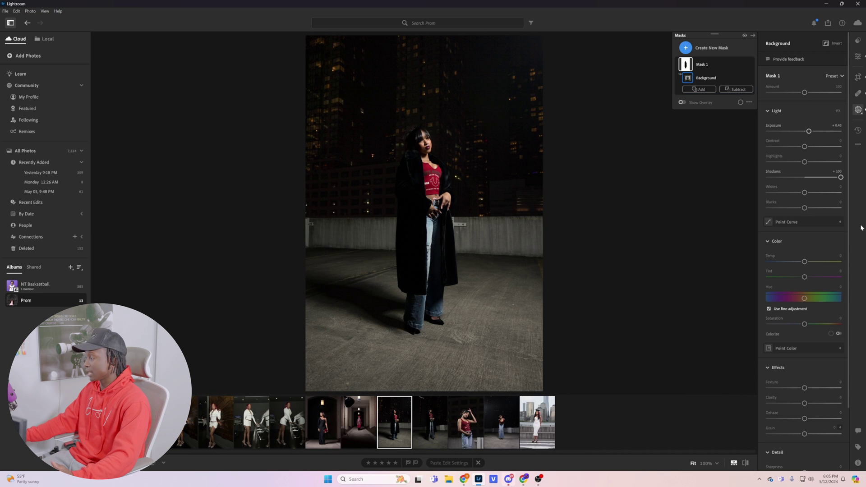
Step: Check the night background for noise, then set the background mask's noise reduction to +66 and exposure to +0.76
left_click(455, 97)
left_click_drag(412, 172, 488, 202)
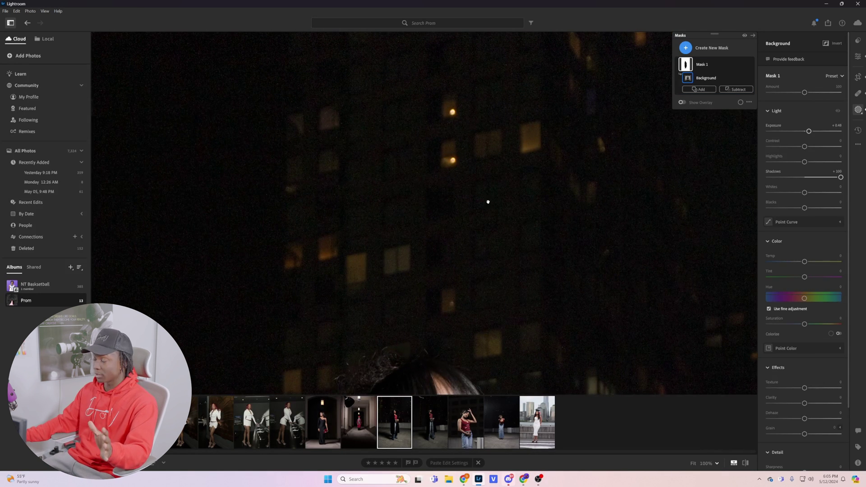
left_click(487, 201)
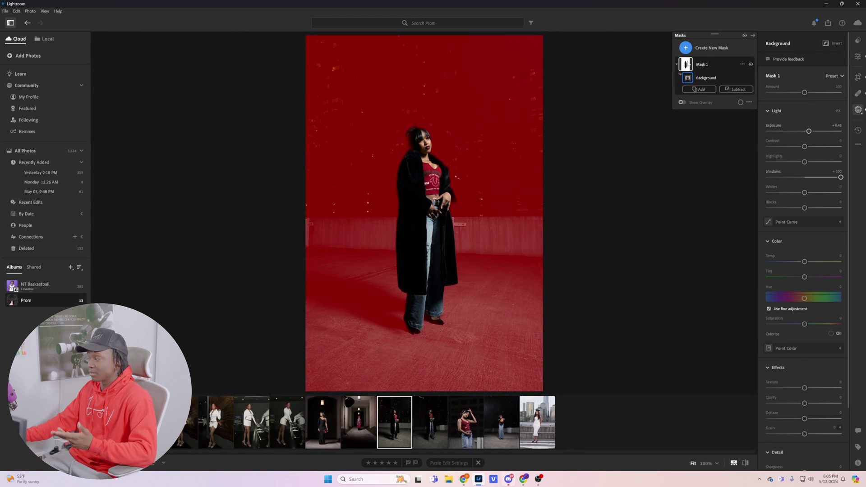
scroll(822, 292, "down", 3)
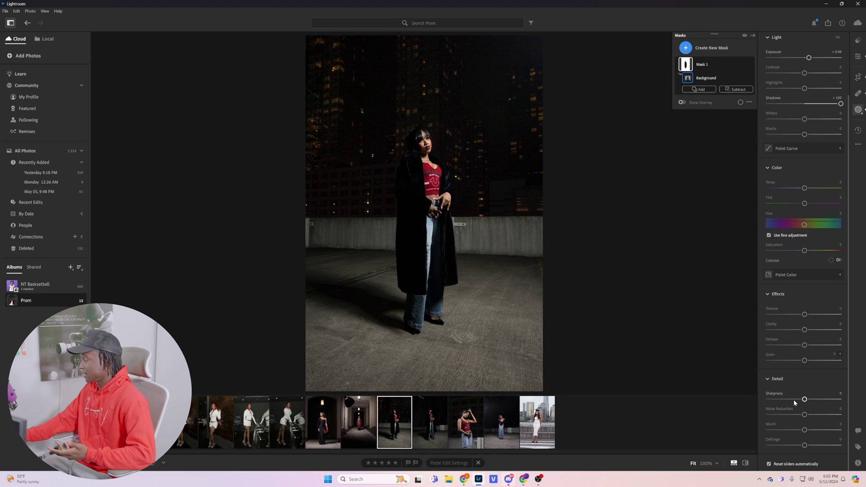
left_click(829, 415)
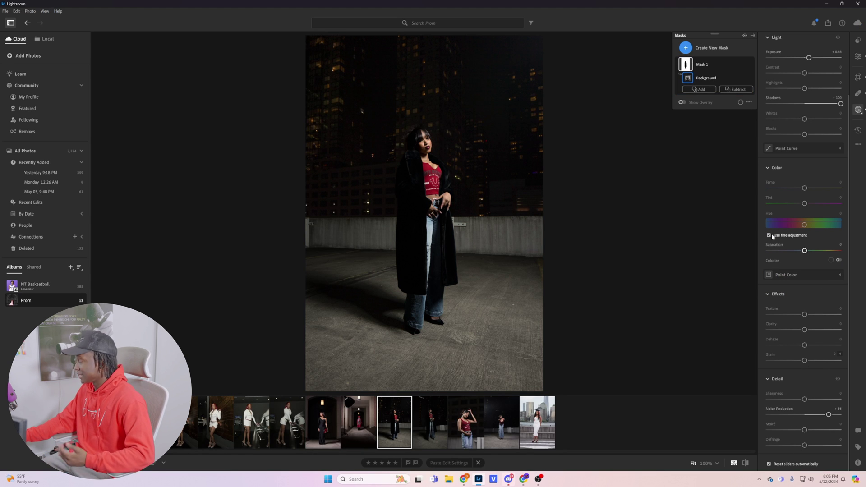
scroll(798, 100, "up", 3)
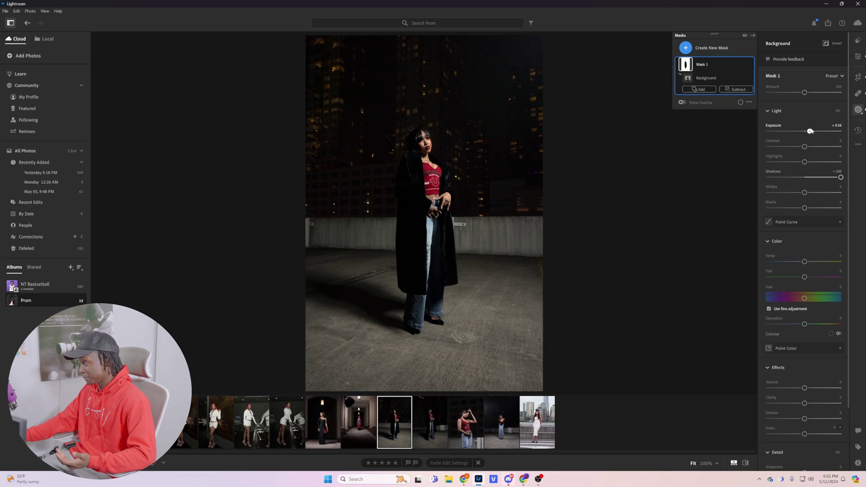
left_click_drag(811, 130, 811, 131)
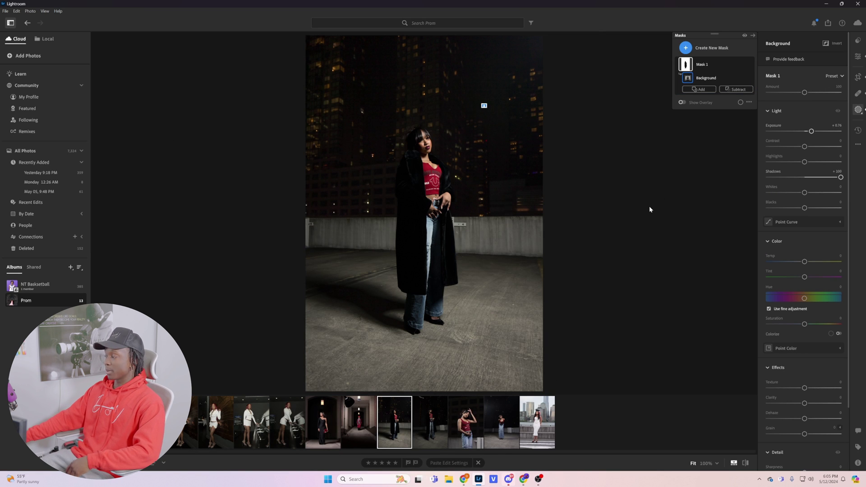